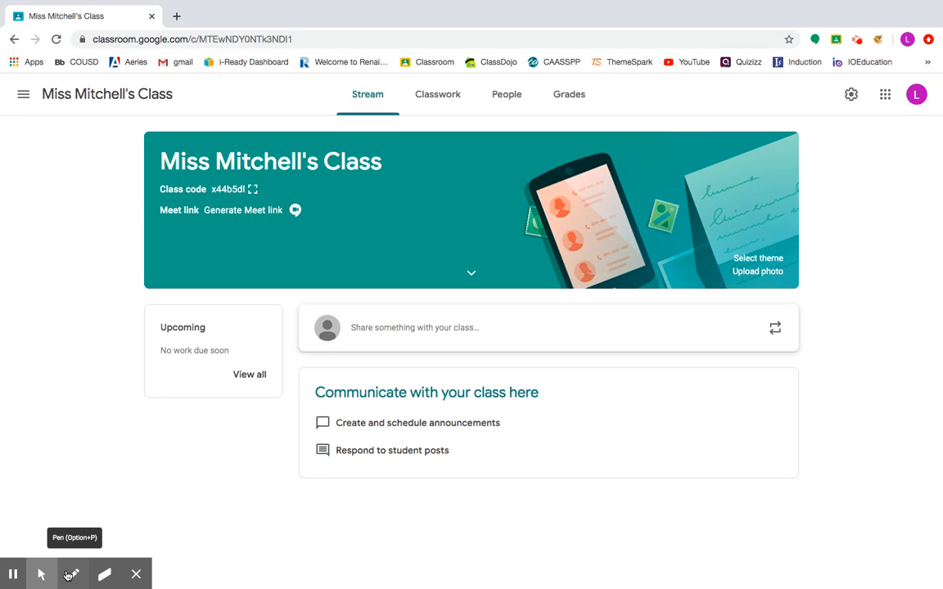
- Start a class announcement reading "Welcome to 6th grade!"
click(43, 575)
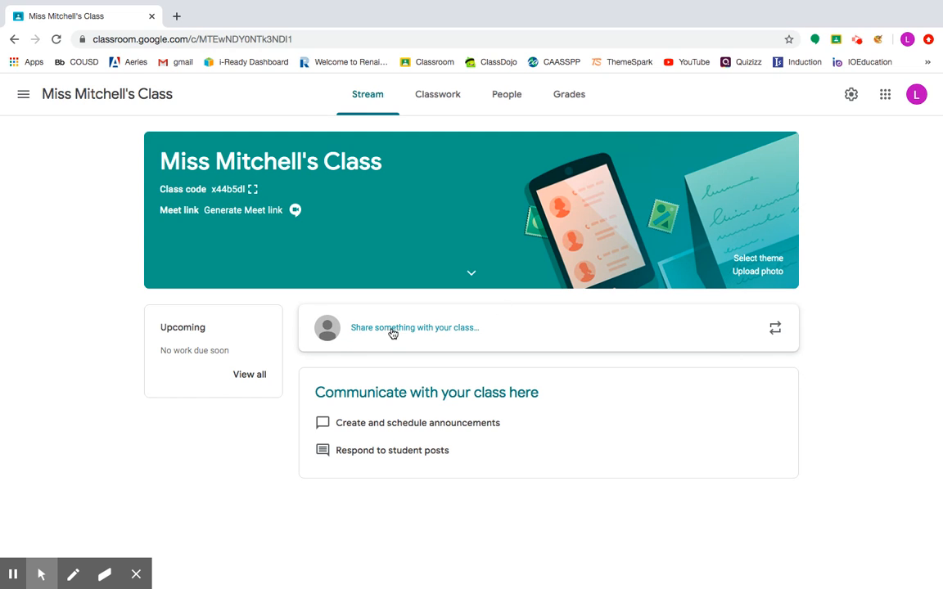
click(477, 329)
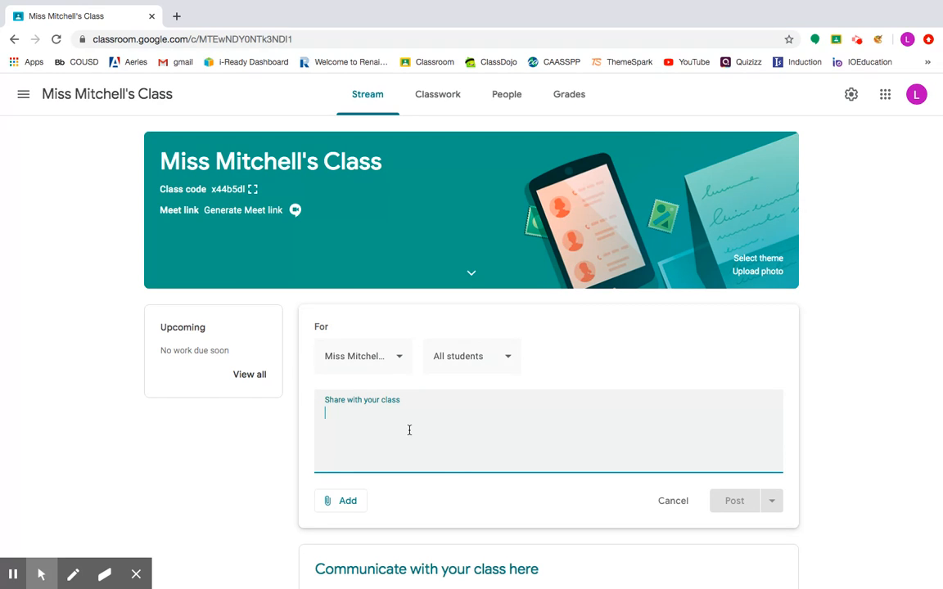
text(Welcome to 6th grade!)
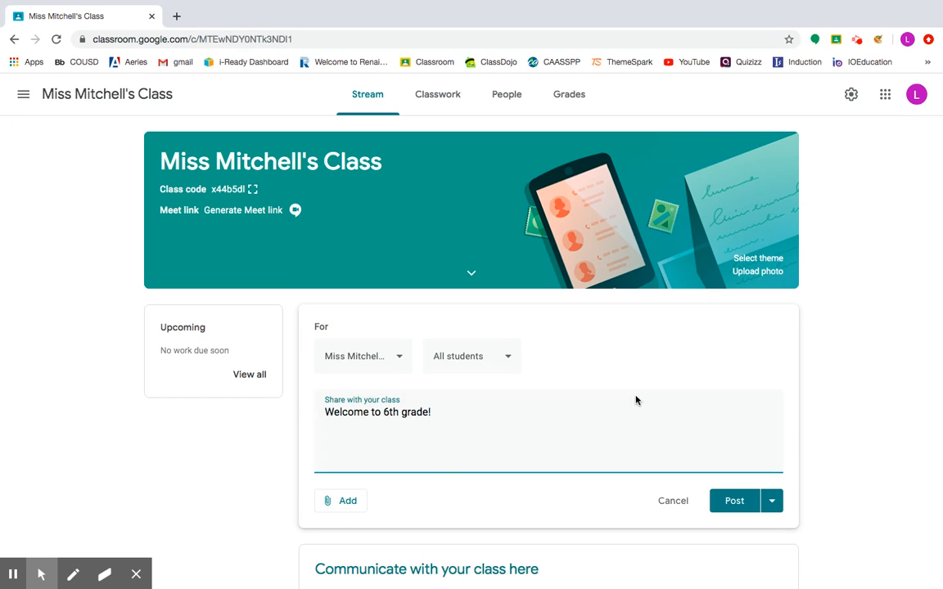
- Review the announcement's class and student audience options and post the announcement
click(487, 357)
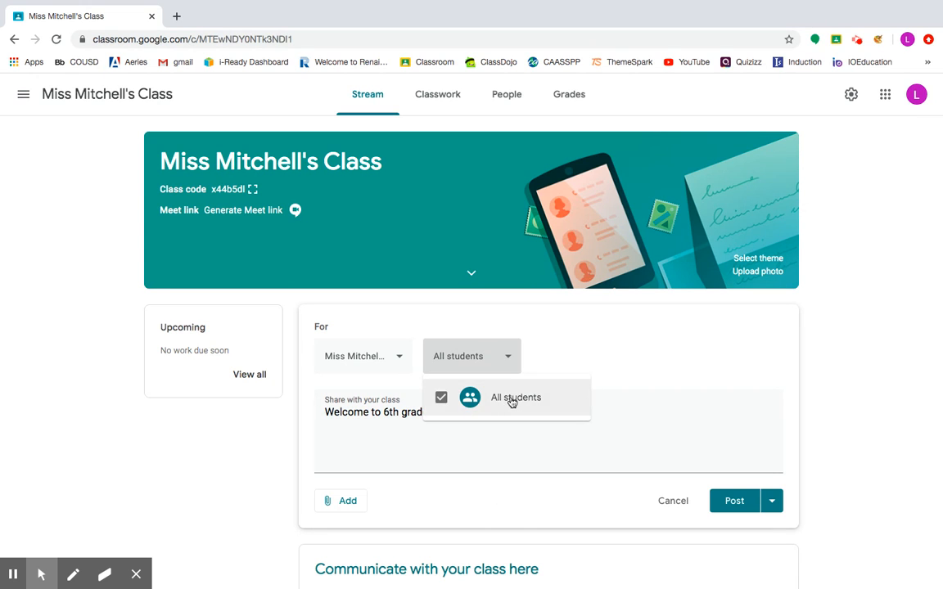
click(562, 342)
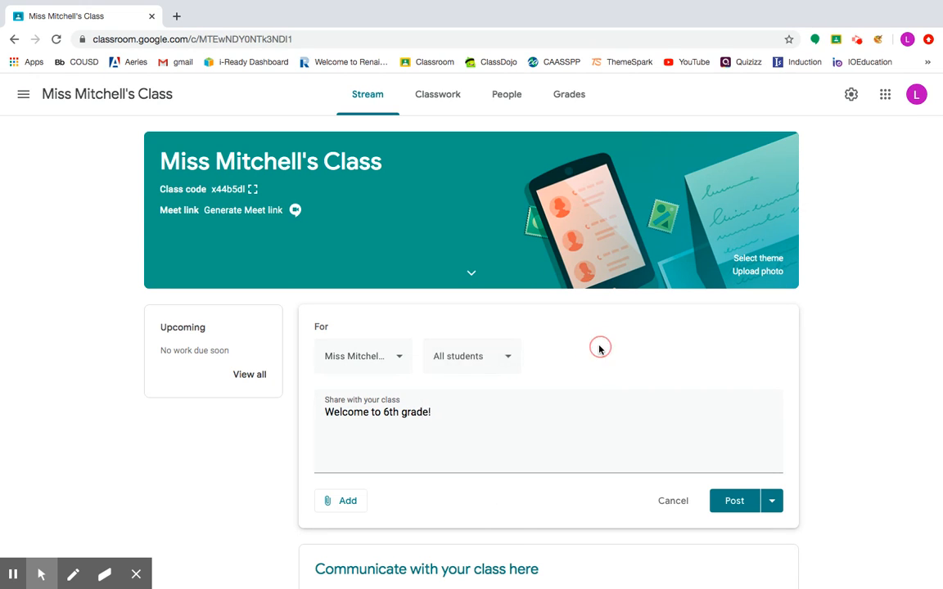
click(384, 357)
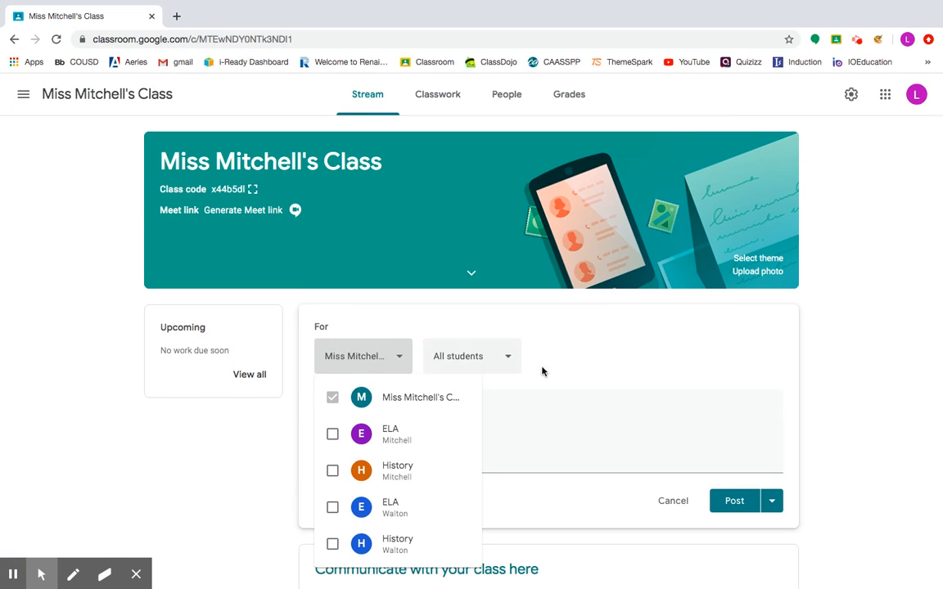
click(639, 355)
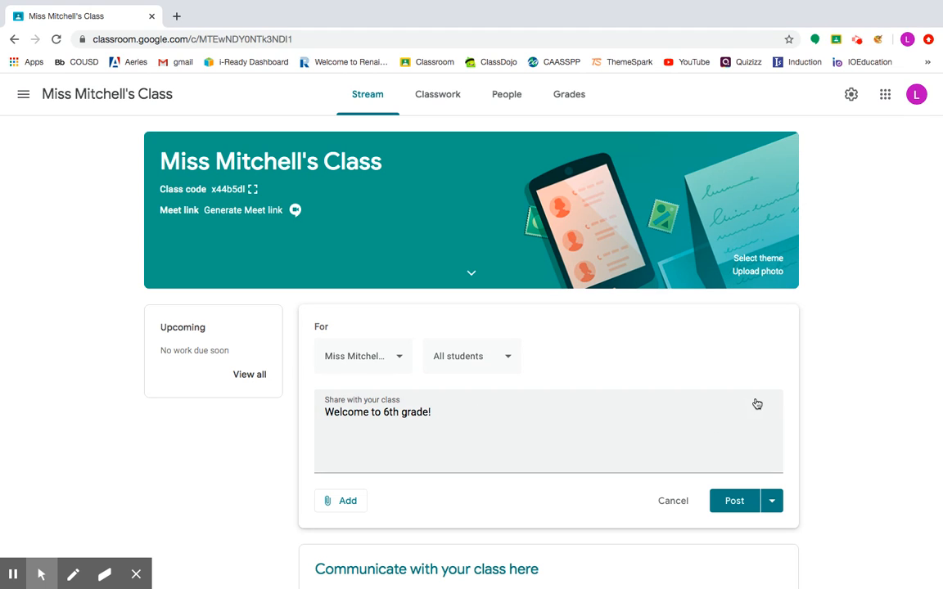
click(736, 503)
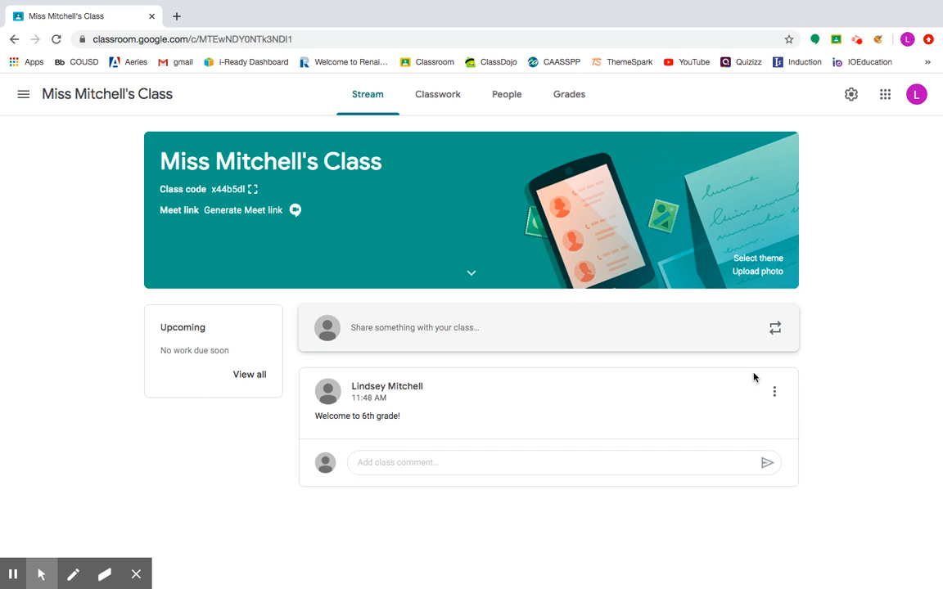
- Open the class settings, choose Hide notifications for classwork on the stream, save and close the settings
click(850, 96)
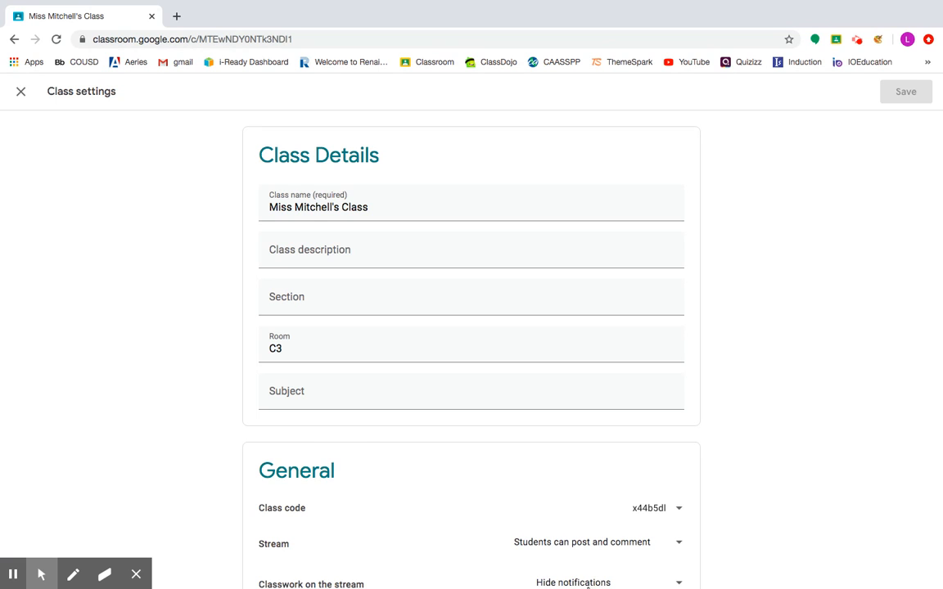
click(598, 583)
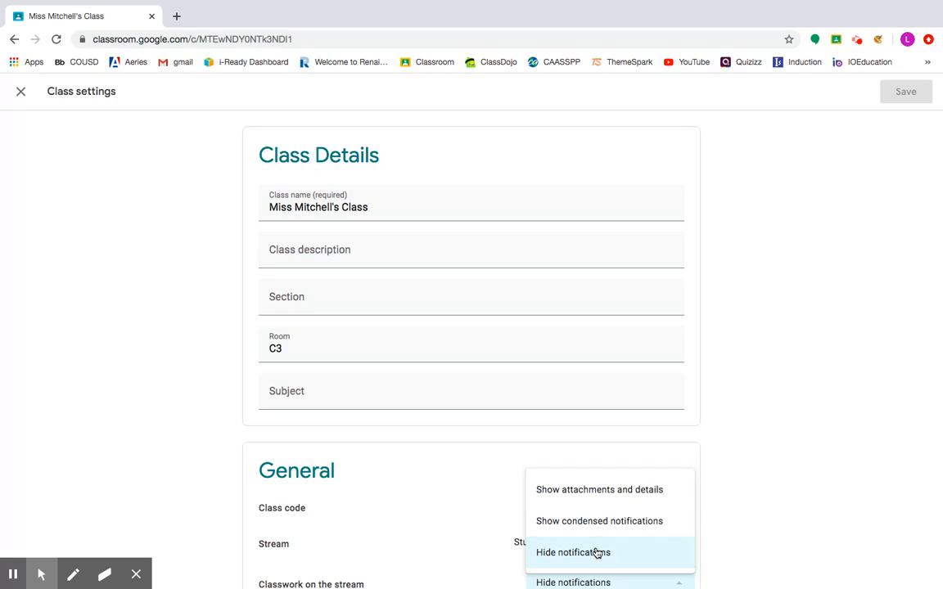
click(597, 554)
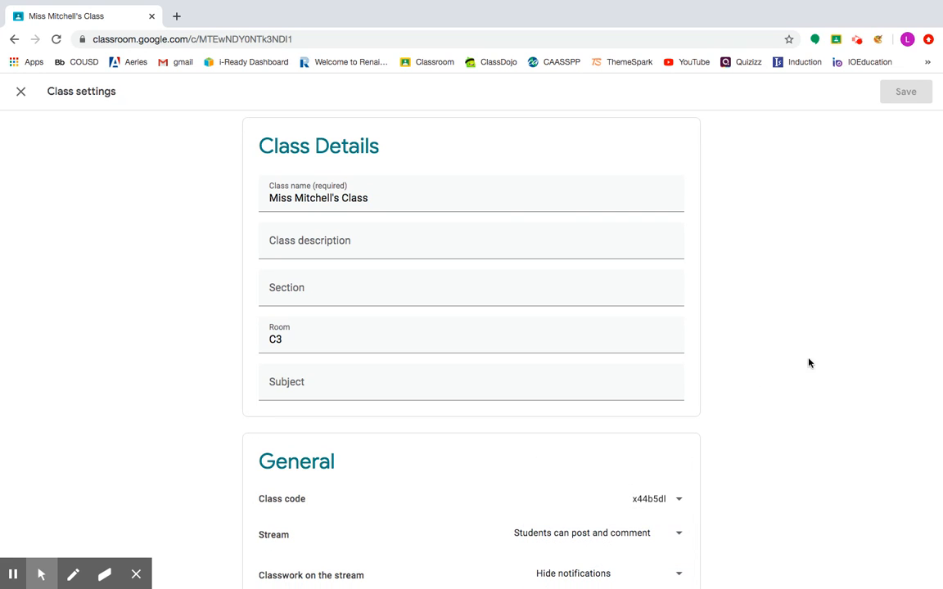
click(911, 95)
click(22, 92)
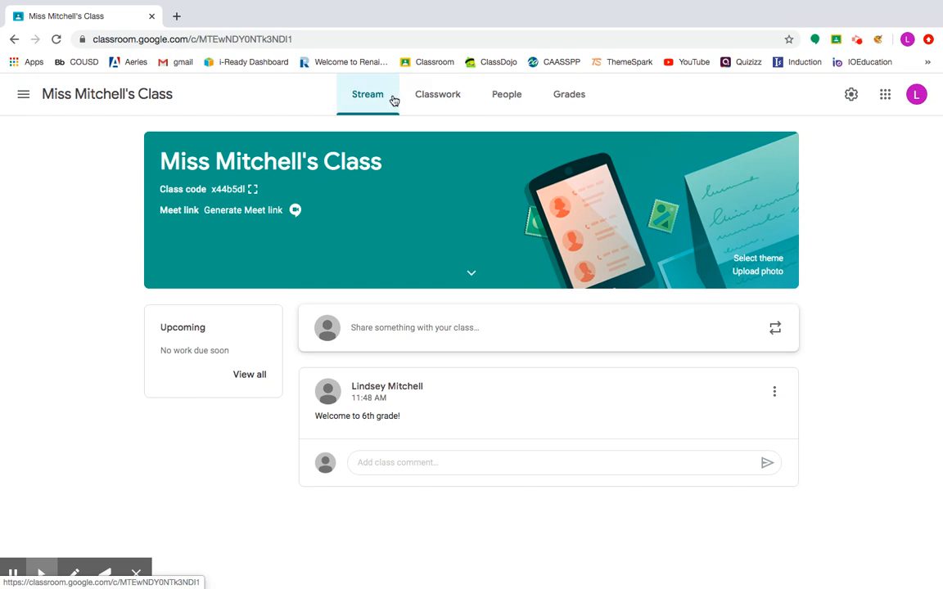
- On the Classwork page, create a new topic named P.E and move it below the ELA topic
click(441, 107)
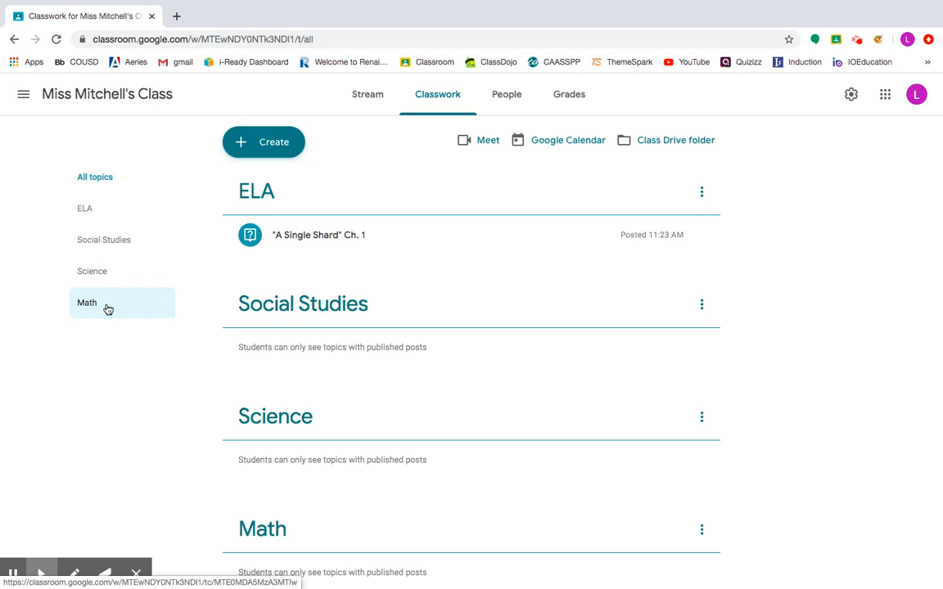
click(286, 151)
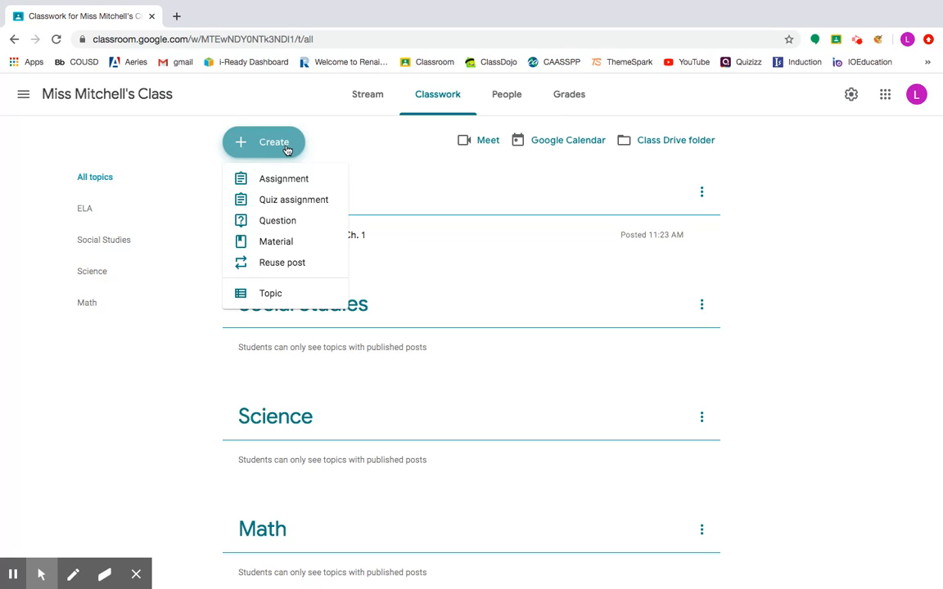
click(270, 294)
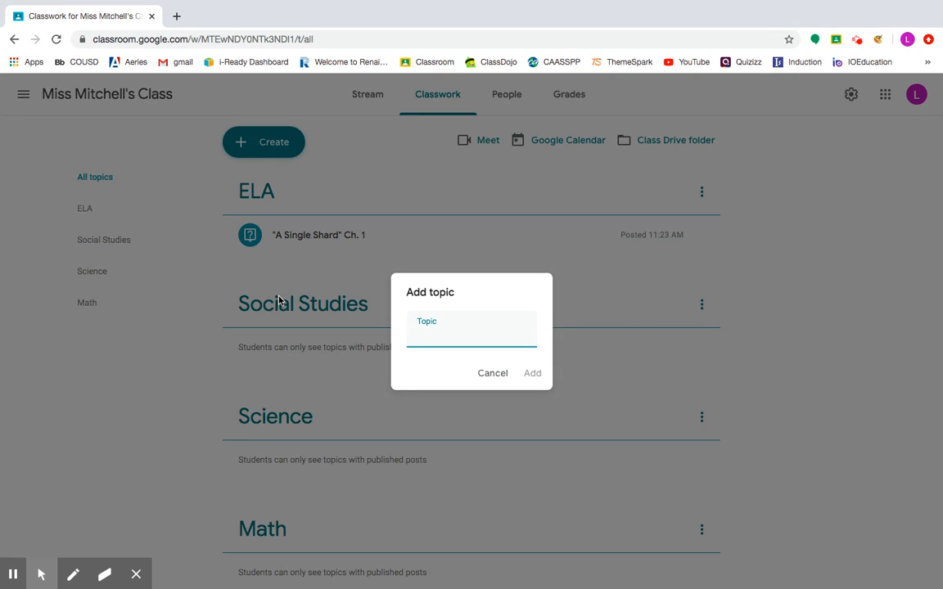
text(P.E)
click(530, 376)
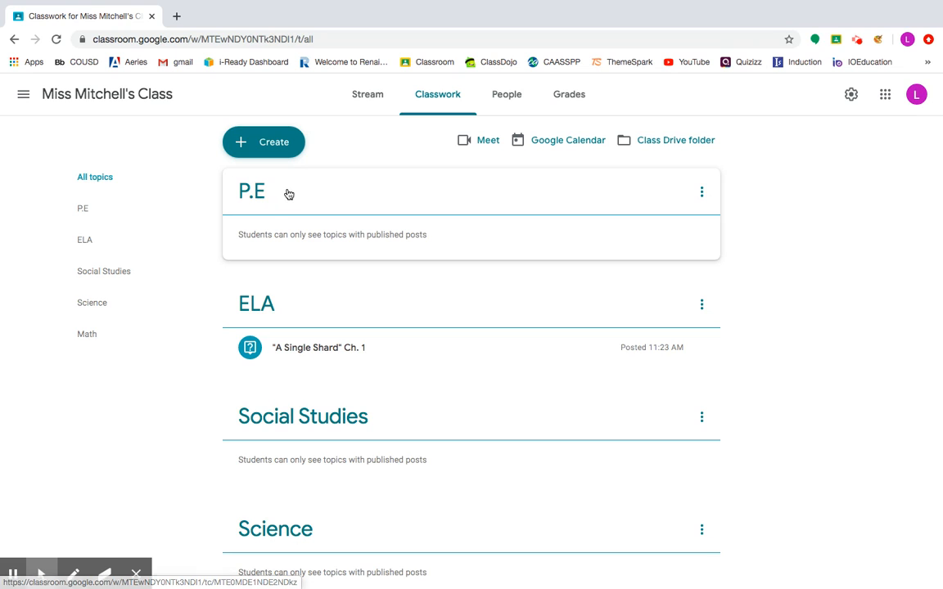
drag(288, 194, 294, 318)
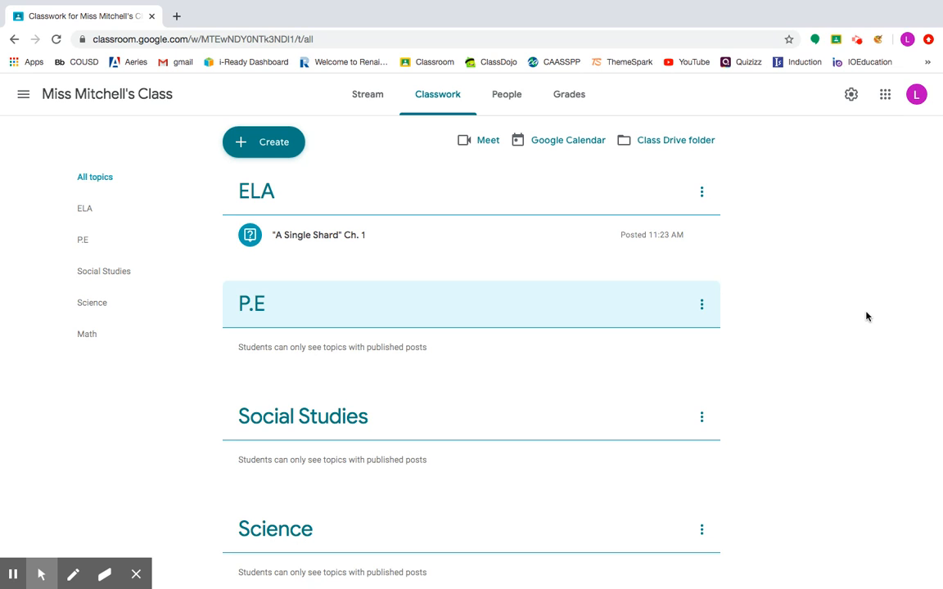
- Create an assignment titled Essay with the instructions "Write a 5 paragraph essay" and review its audience options
click(278, 143)
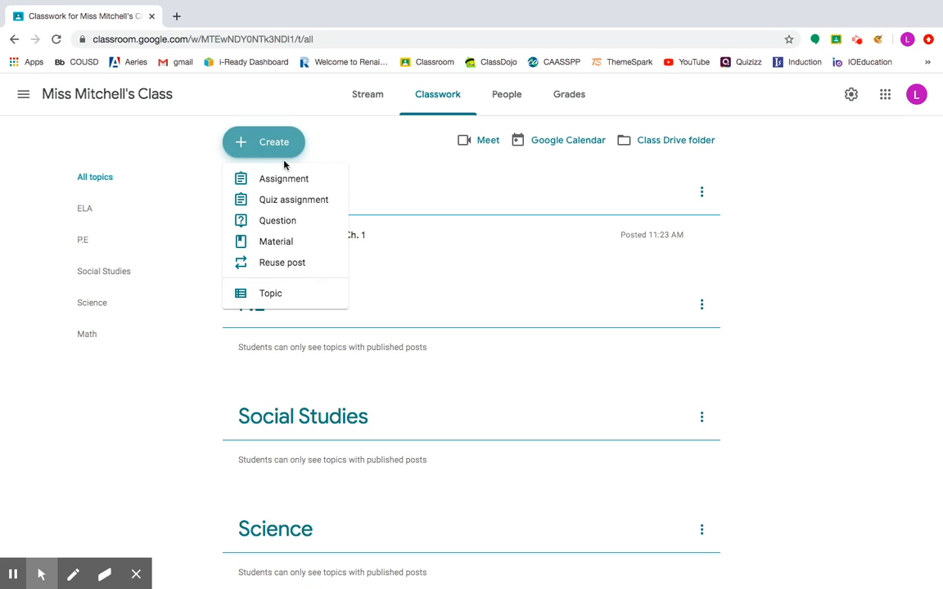
click(288, 179)
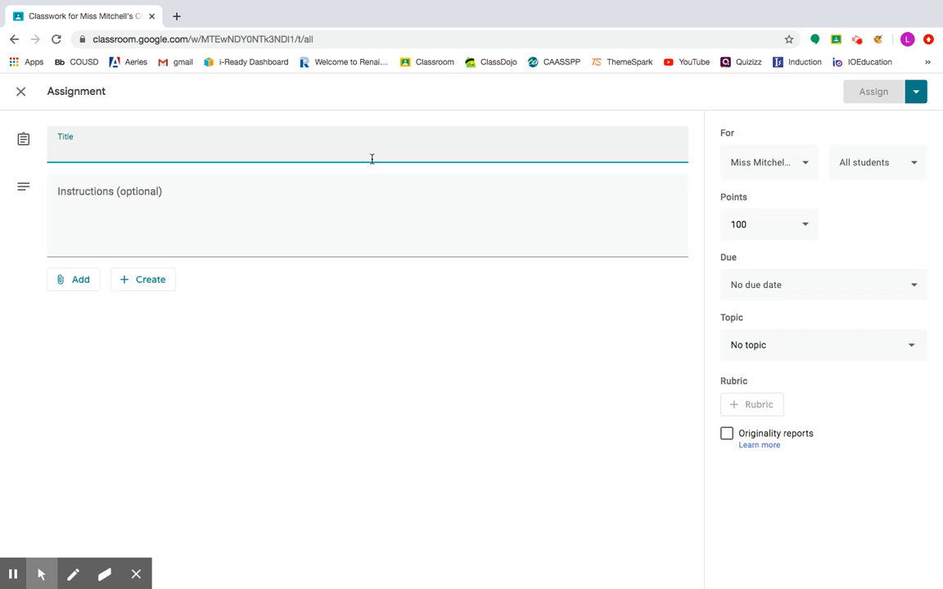
text(Essay)
click(229, 211)
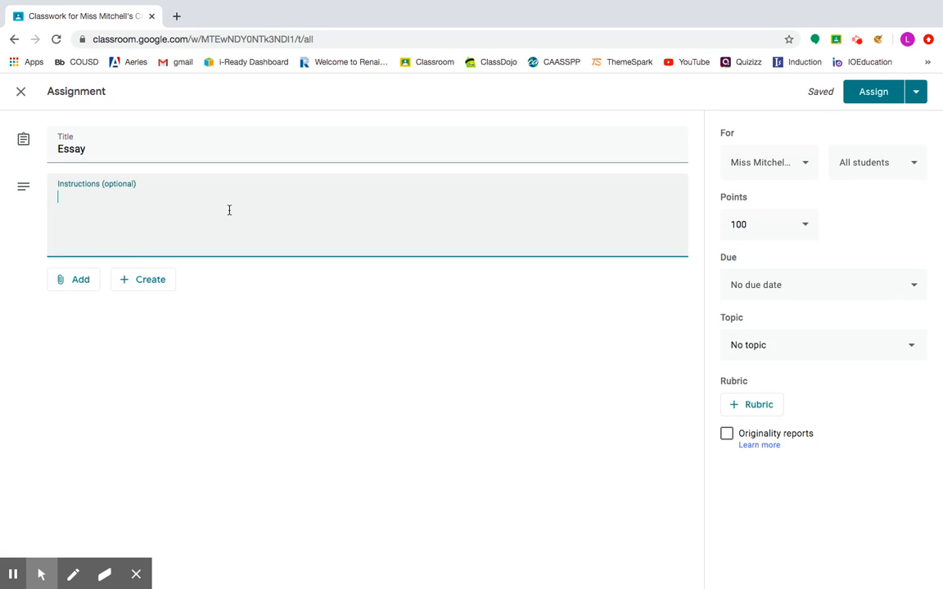
text(Write a 5 para)
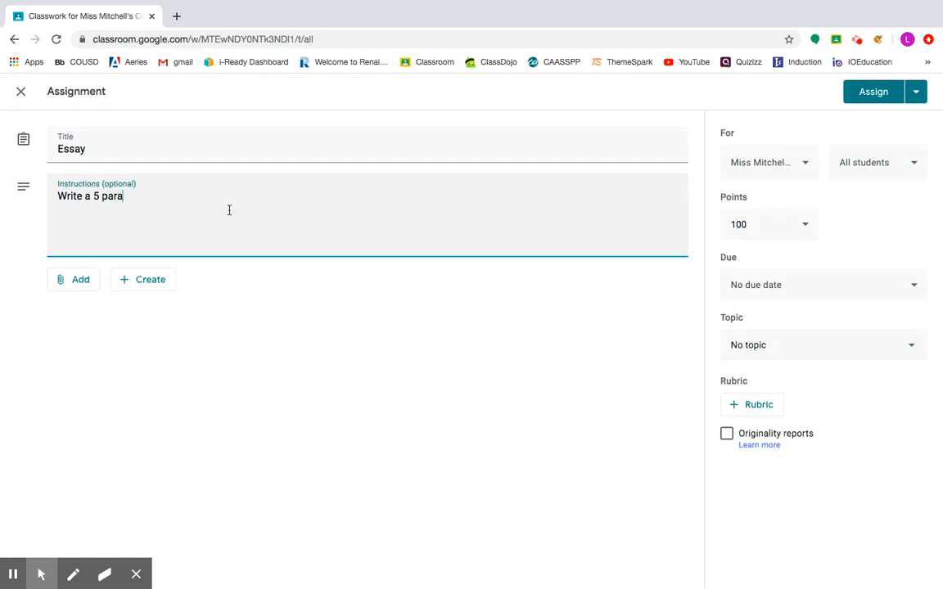
text(graph essay)
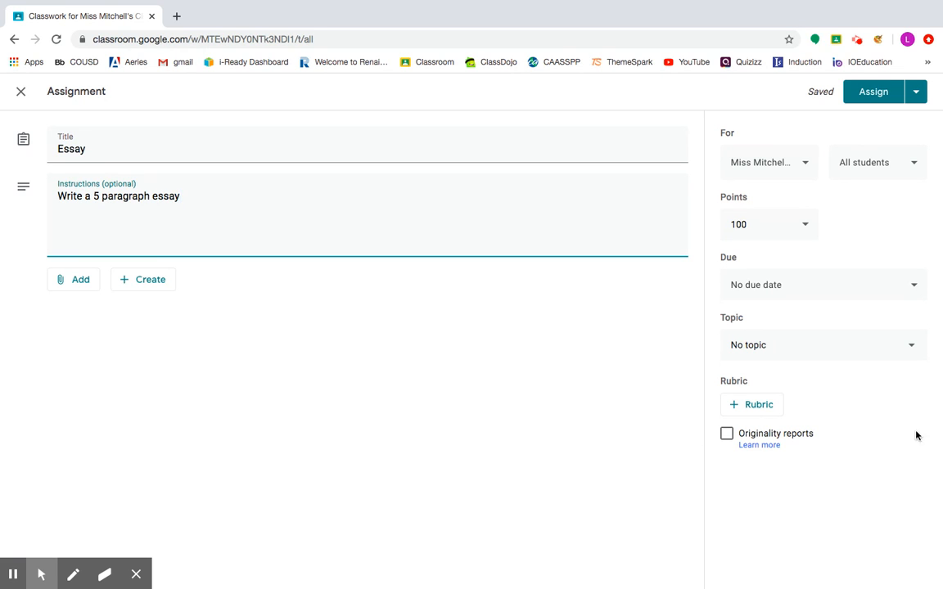
click(846, 162)
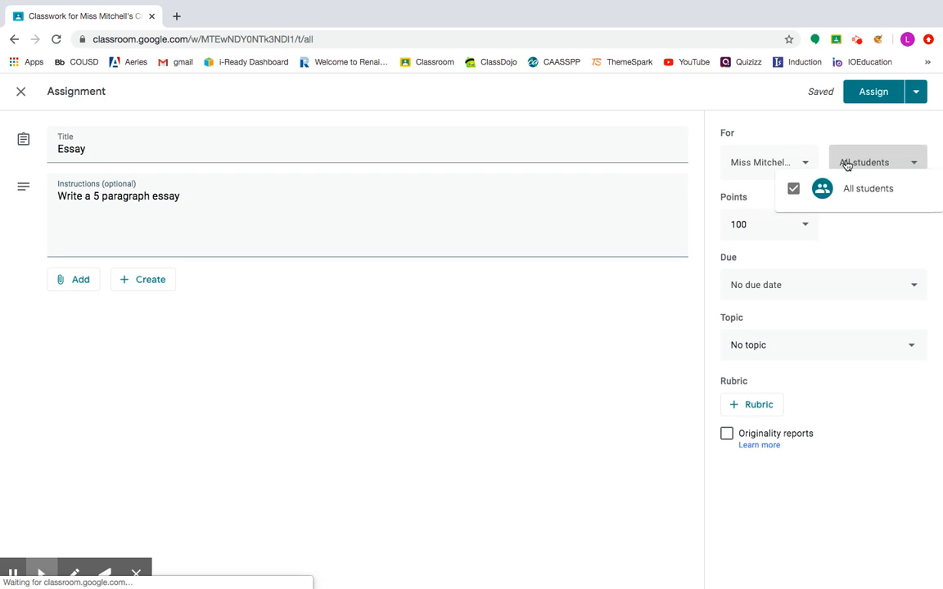
click(795, 168)
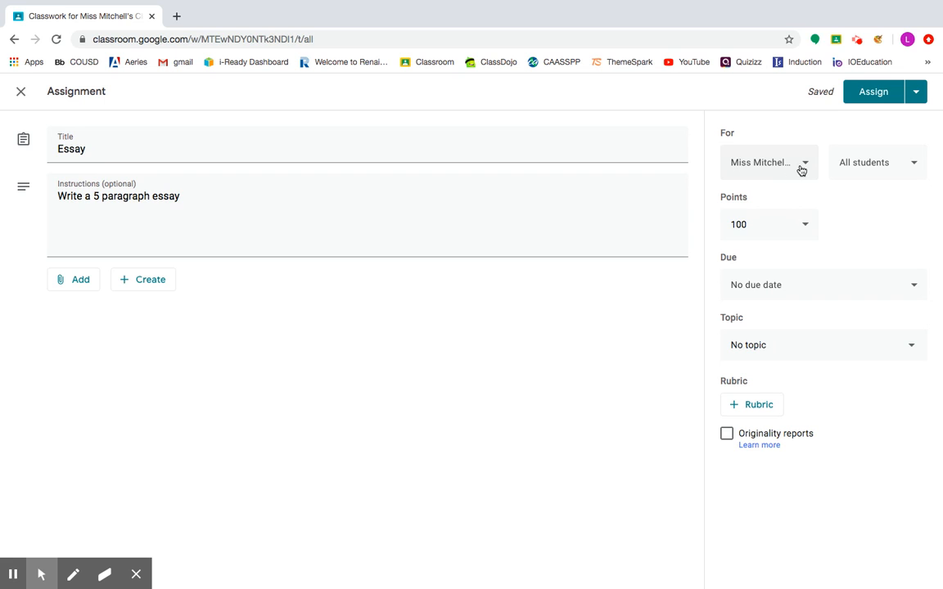
- Set the assignment's points to Ungraded
click(762, 221)
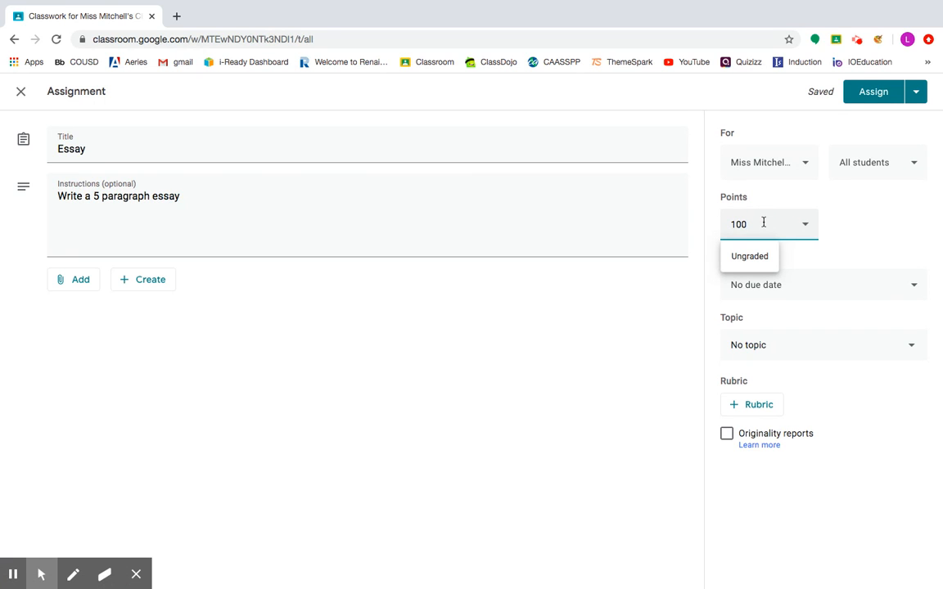
key(BackSpace)
key(BackSpace)
key(BackSpace)
click(807, 226)
click(751, 258)
click(772, 227)
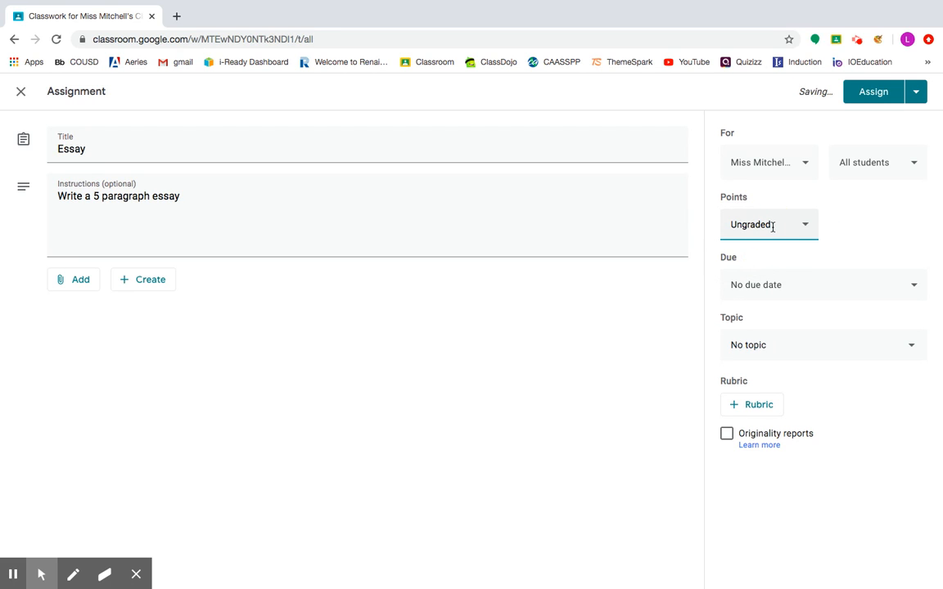
- Set the assignment's points to 100
click(804, 234)
click(808, 226)
key(BackSpace)
key(BackSpace)
key(BackSpace)
key(BackSpace)
key(BackSpace)
key(BackSpace)
key(BackSpace)
key(BackSpace)
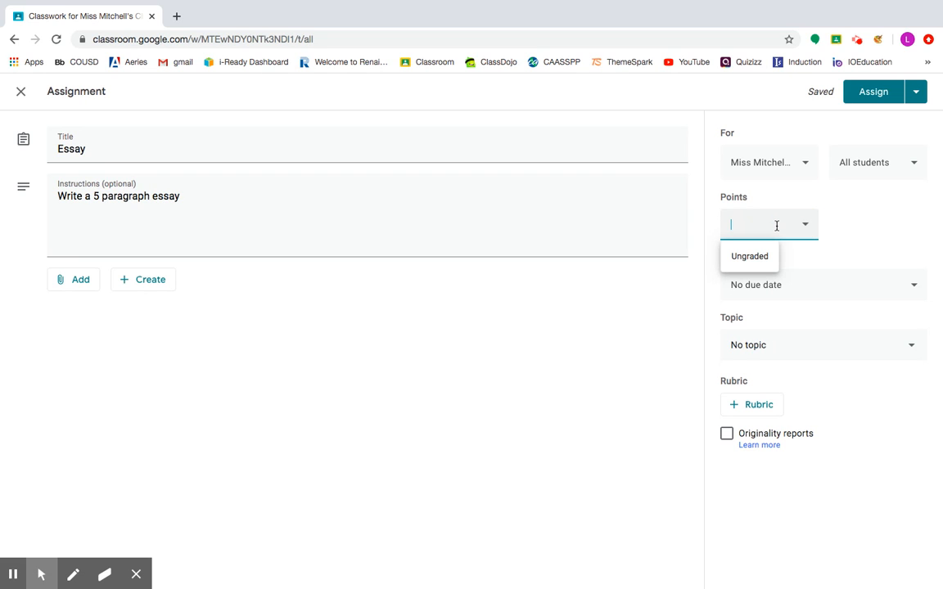
text(100)
click(903, 225)
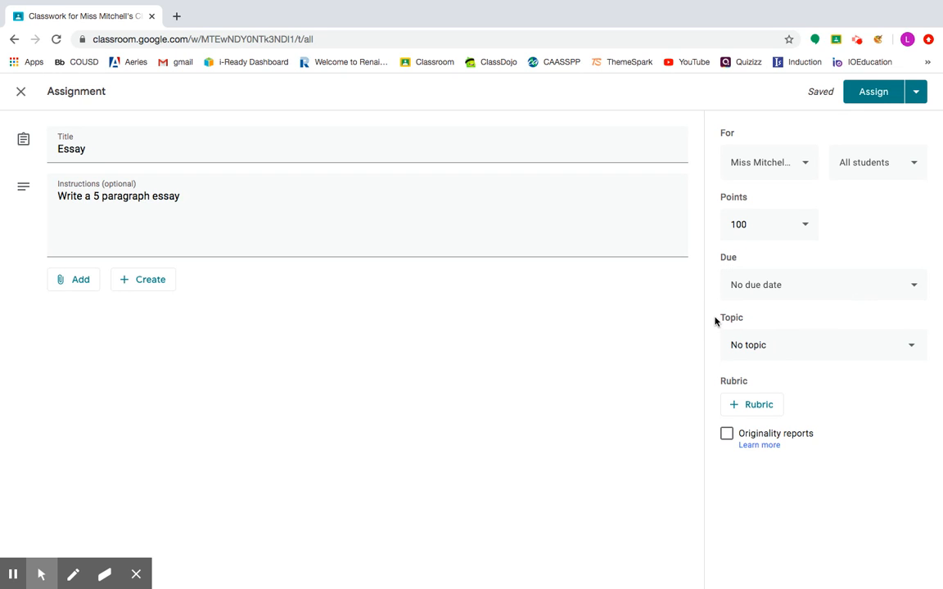
- Put the assignment under the ELA topic
click(761, 347)
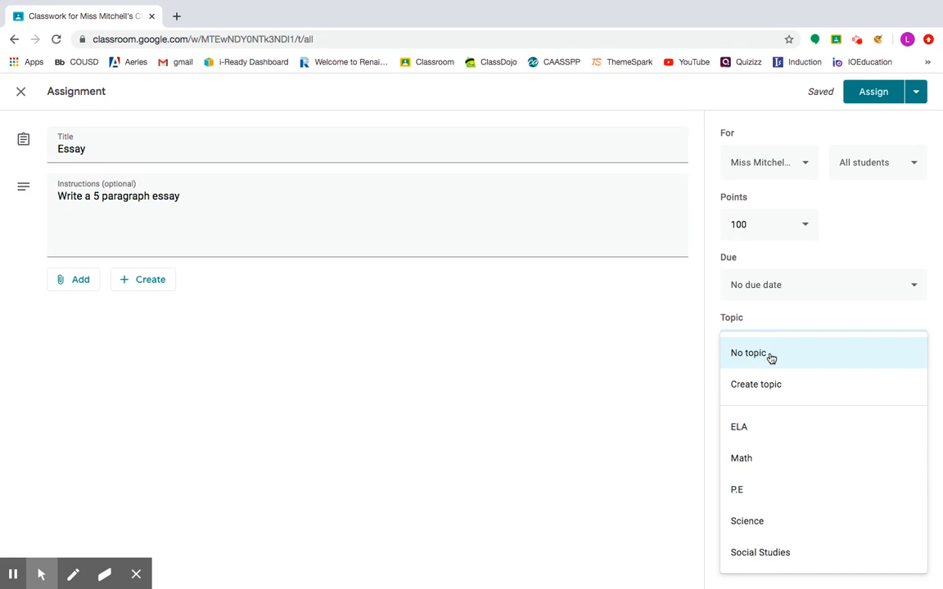
click(747, 426)
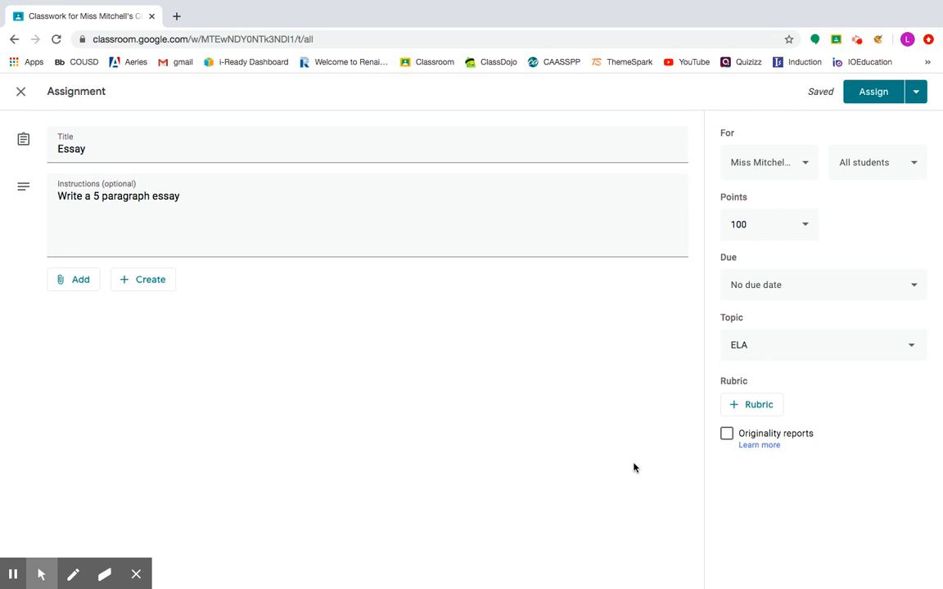
- Schedule the assignment for Jun 18, 2020 at 8:00 AM
click(918, 98)
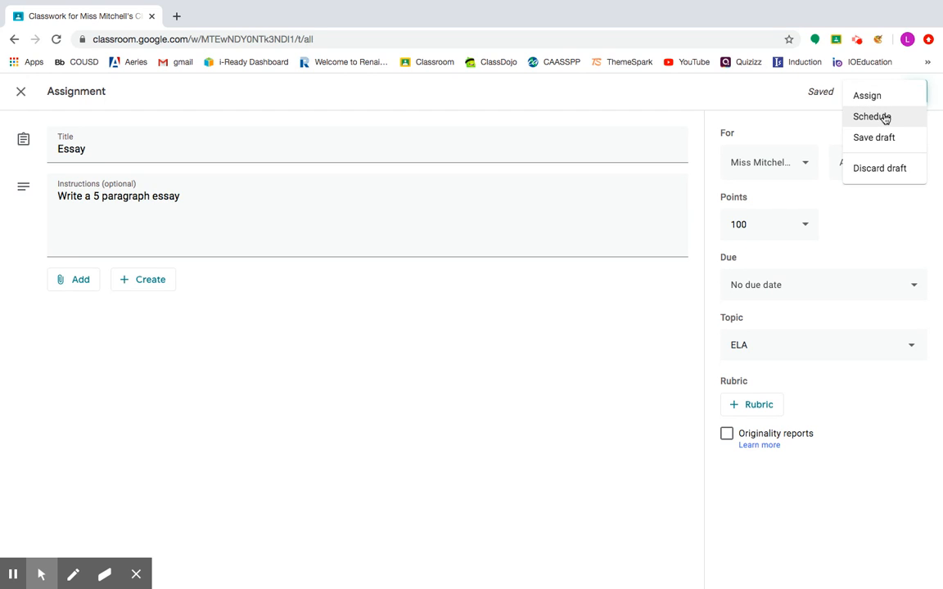
click(883, 117)
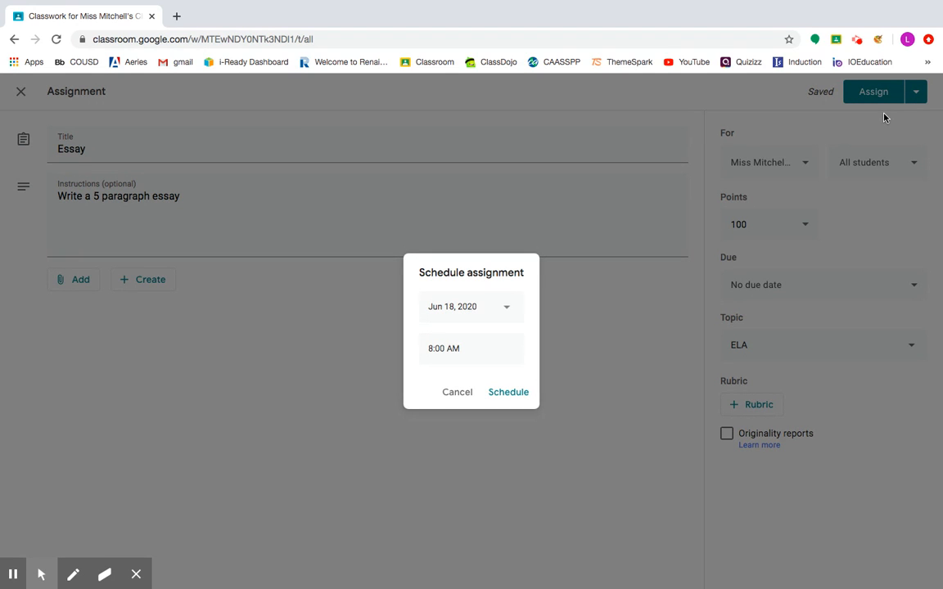
click(480, 314)
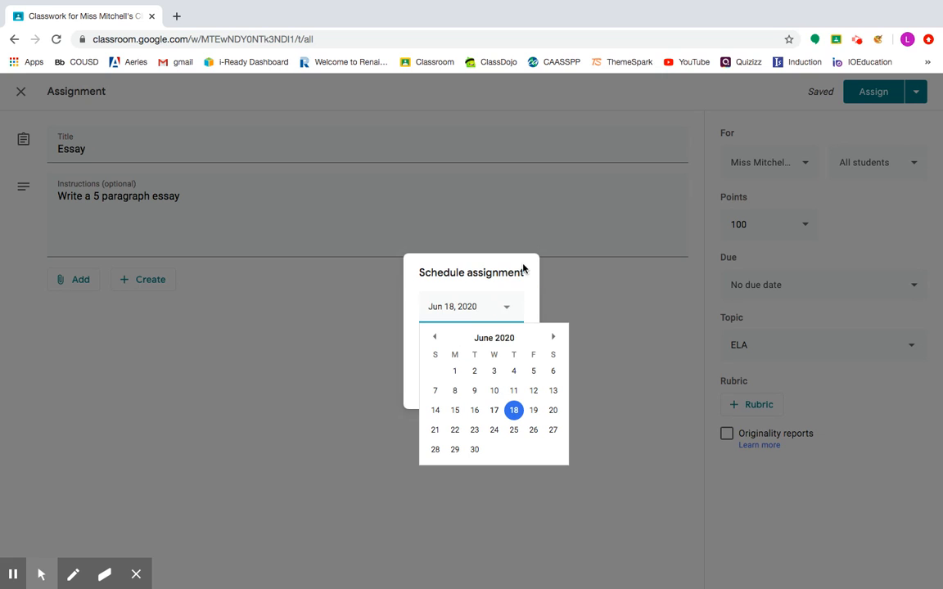
click(513, 409)
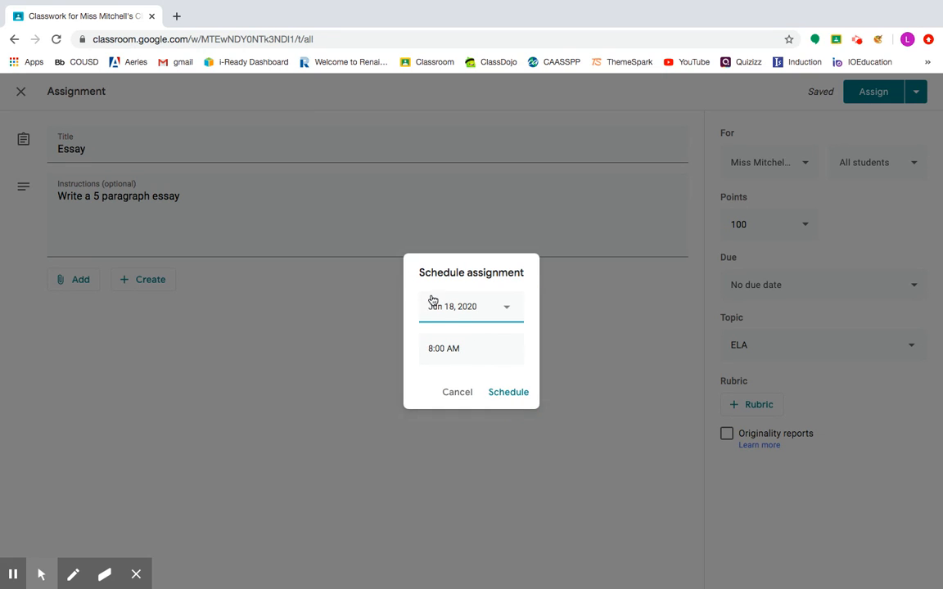
click(509, 394)
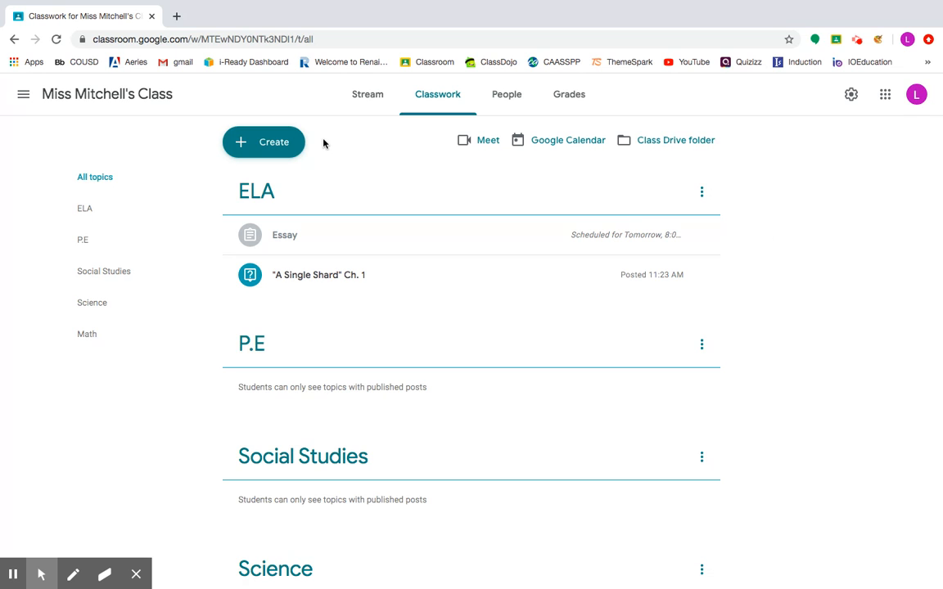
- Create a new question titled "A Single Shard" Ch. 2
click(285, 143)
click(284, 222)
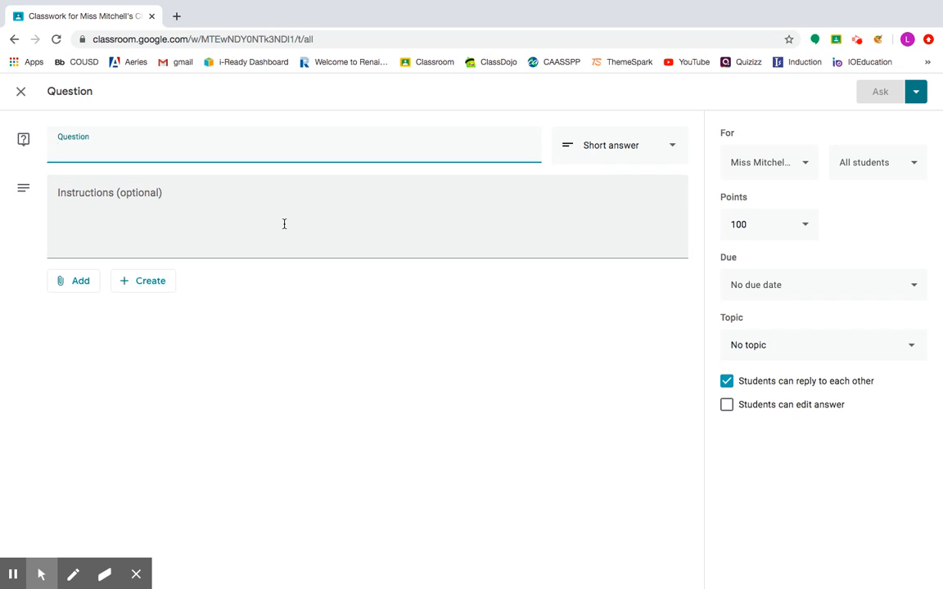
text(")
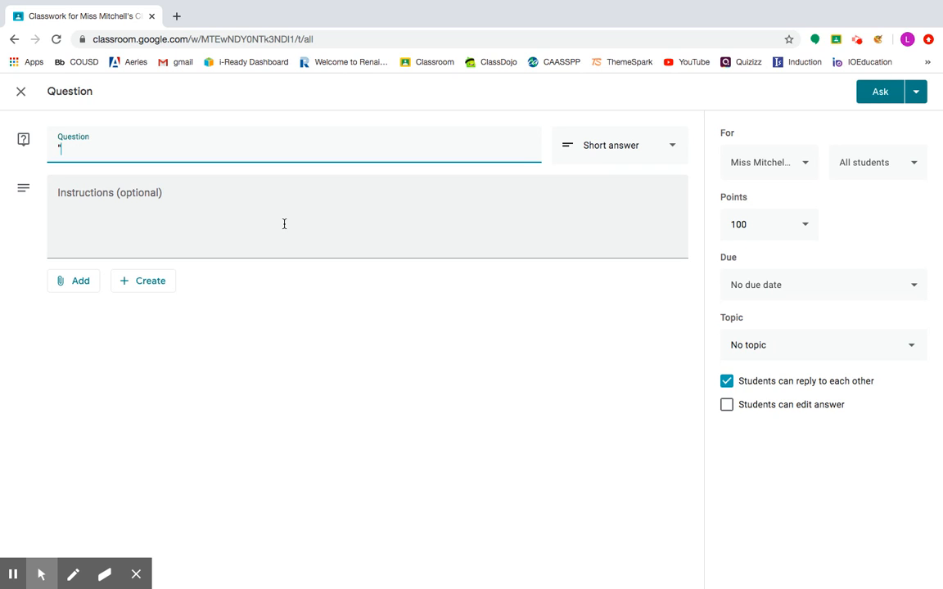
text(A Single Shard" Ch. 2)
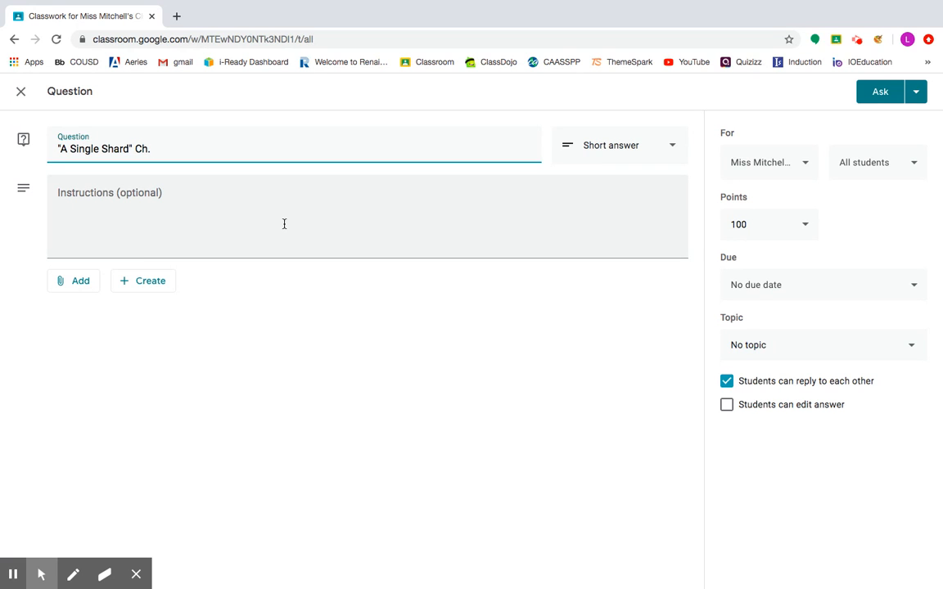
- Paste the two discussion questions about Min and Tree-Ear into the question's instructions
click(185, 227)
text(1. Why did Min react to Tree-Ear the way he did? Do you think it was right of him to react that way? What would you have done differently?  2. In a few sentences, predict what you think will happen when Tree-Ear goes back to work for the next several days.)
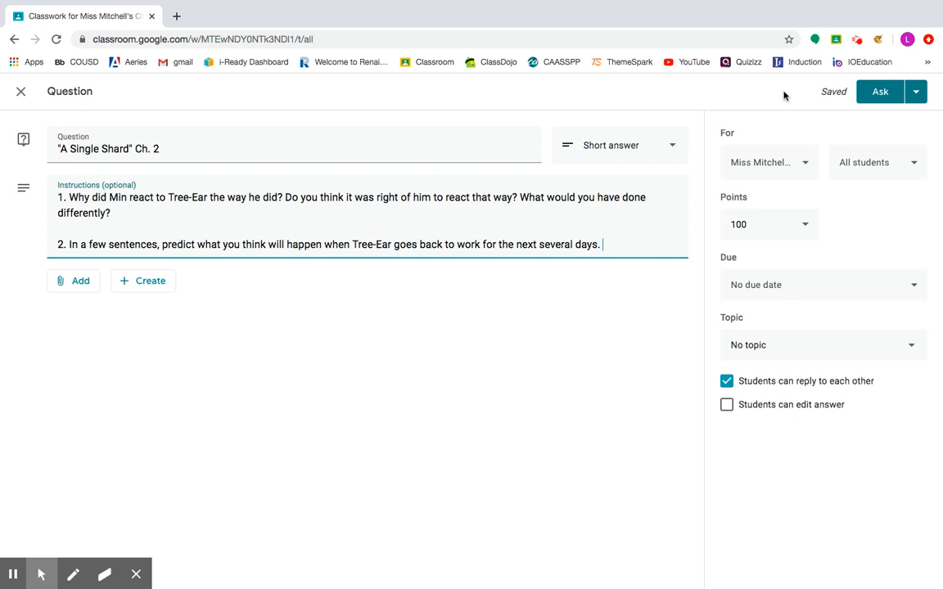
click(604, 148)
click(595, 142)
click(591, 143)
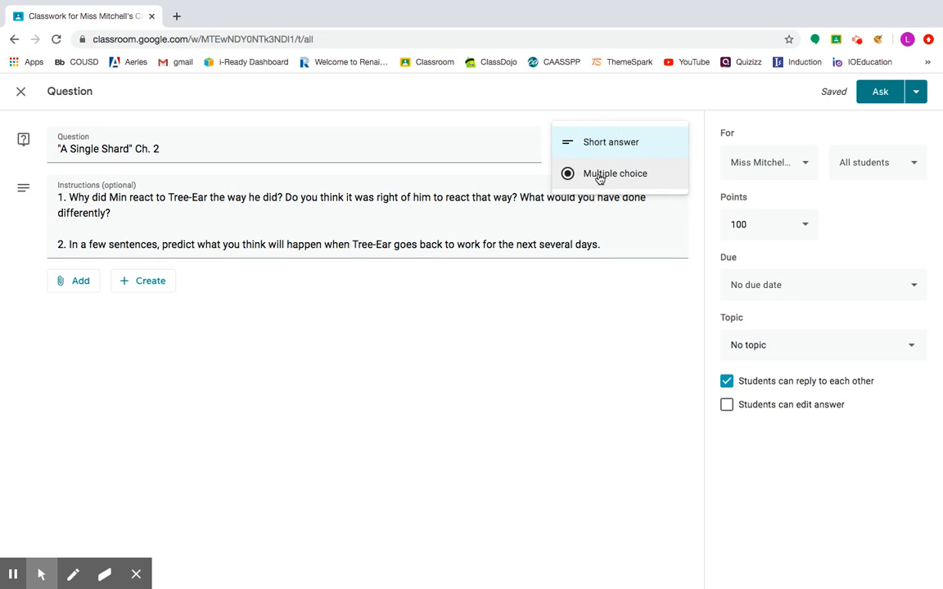
click(575, 292)
- Set the question's points to Ungraded and put it under the ELA topic
click(779, 227)
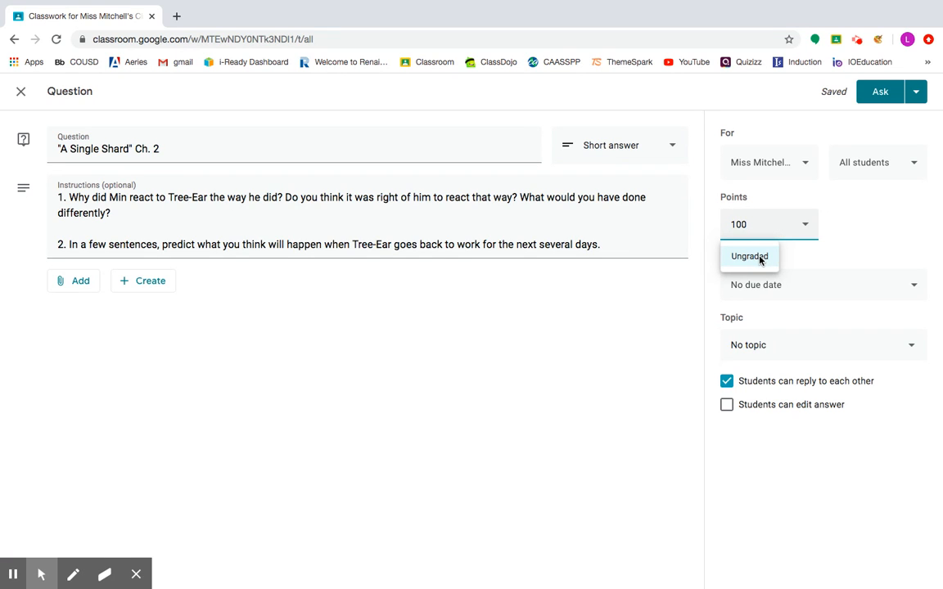
click(760, 259)
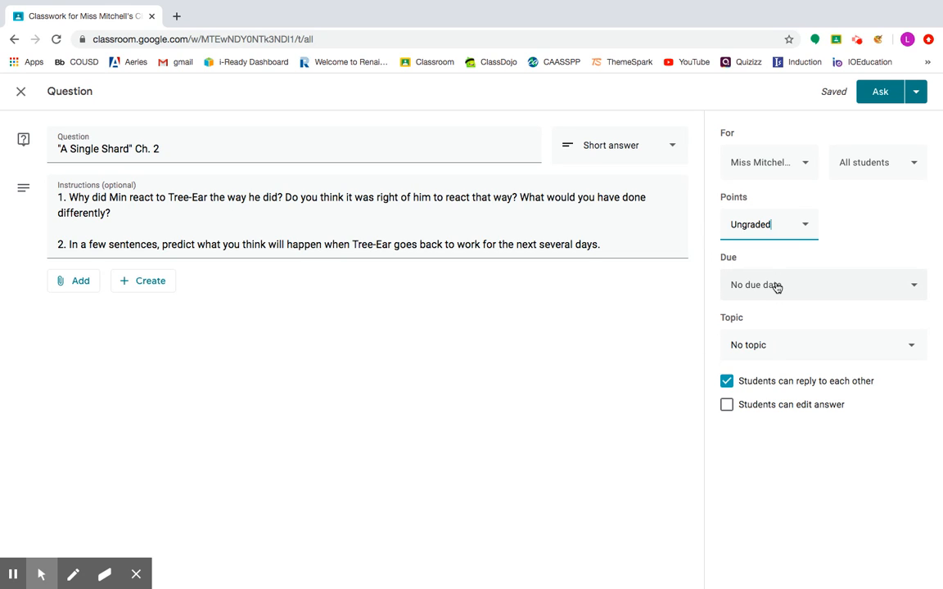
click(766, 349)
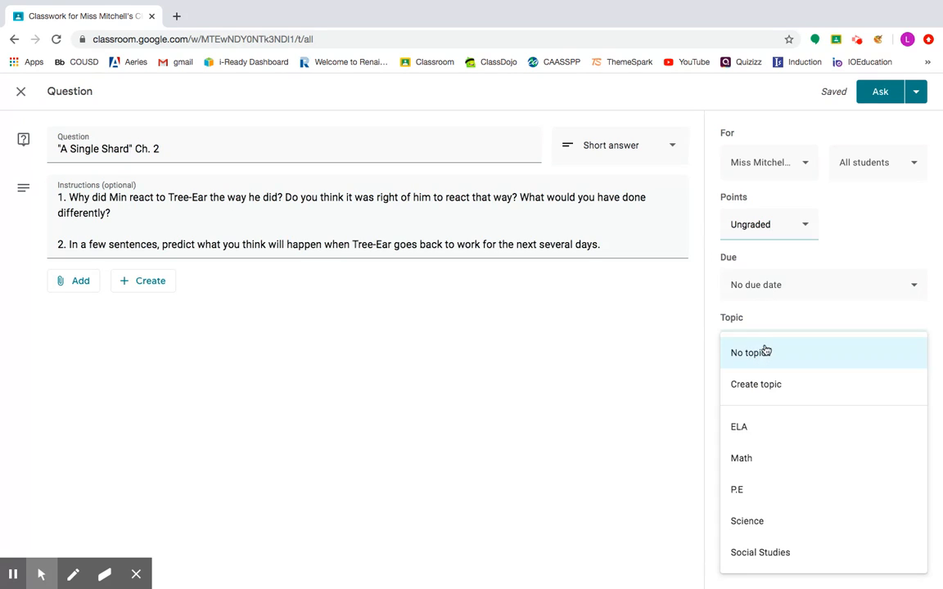
click(752, 435)
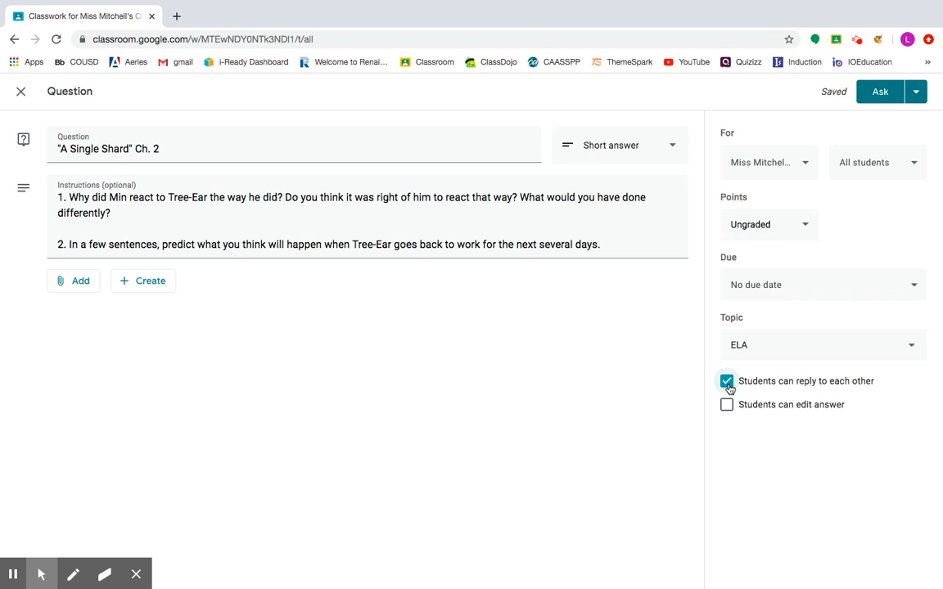
- Stop students replying to each other, allow them to edit their answer, and post the question
click(726, 382)
click(726, 405)
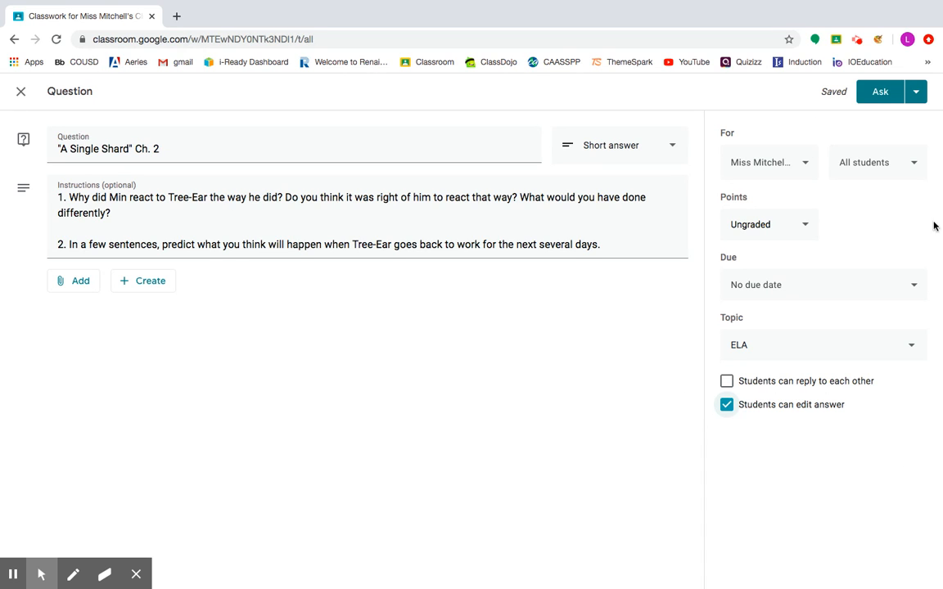
click(917, 99)
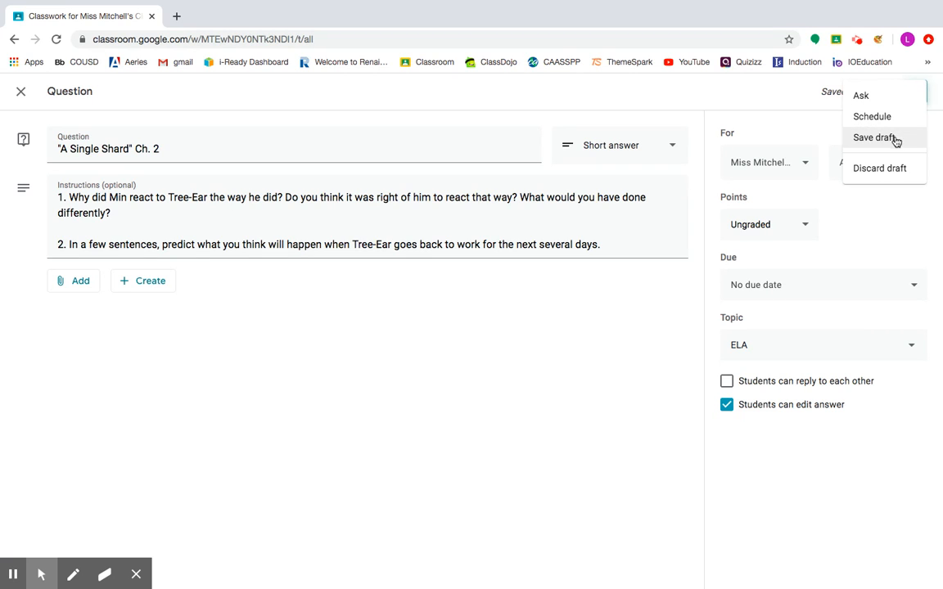
click(864, 96)
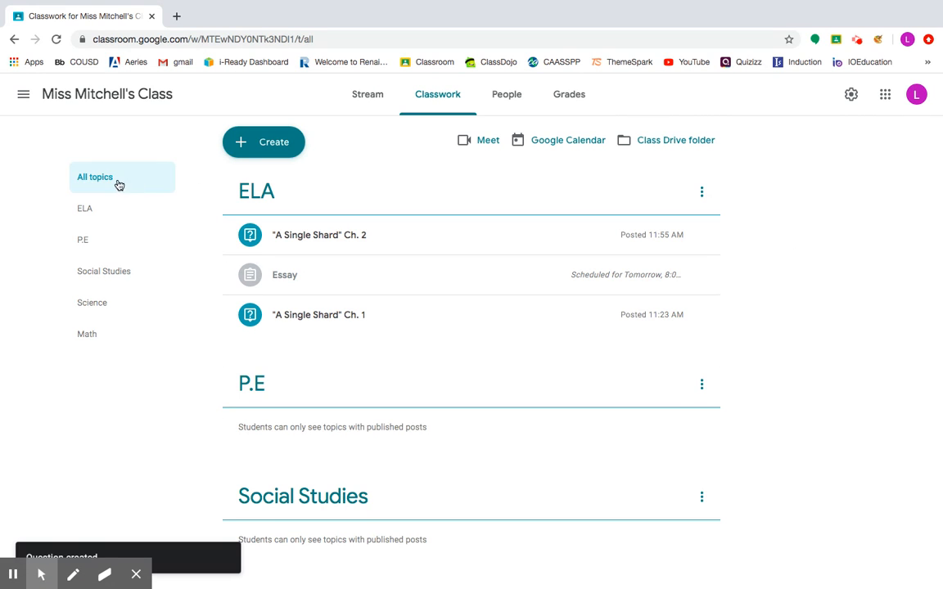
- Review the posts listed under the ELA topic, then return to all topics
click(109, 210)
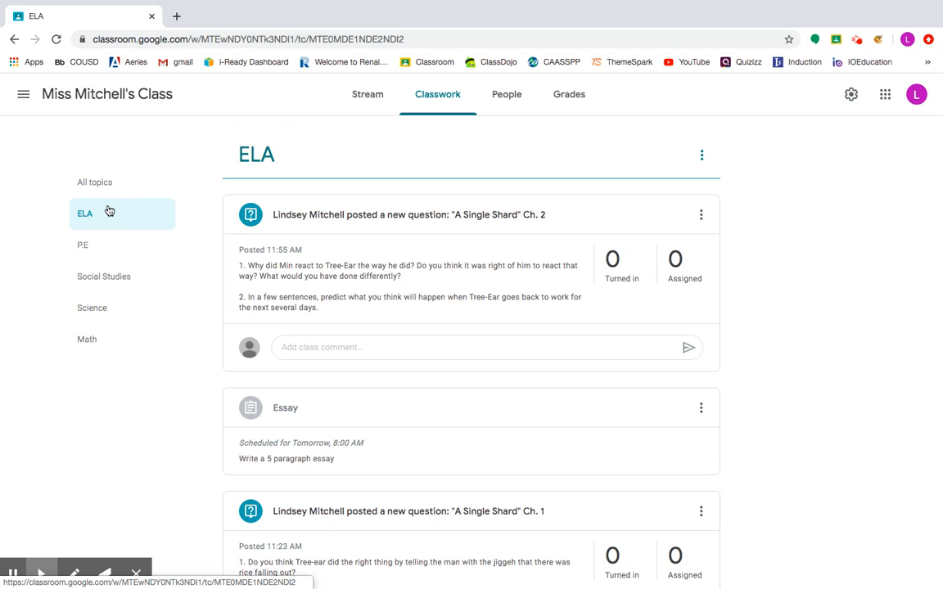
scroll(790, 373, down, 1)
scroll(790, 373, down, 1)
scroll(789, 373, up, 2)
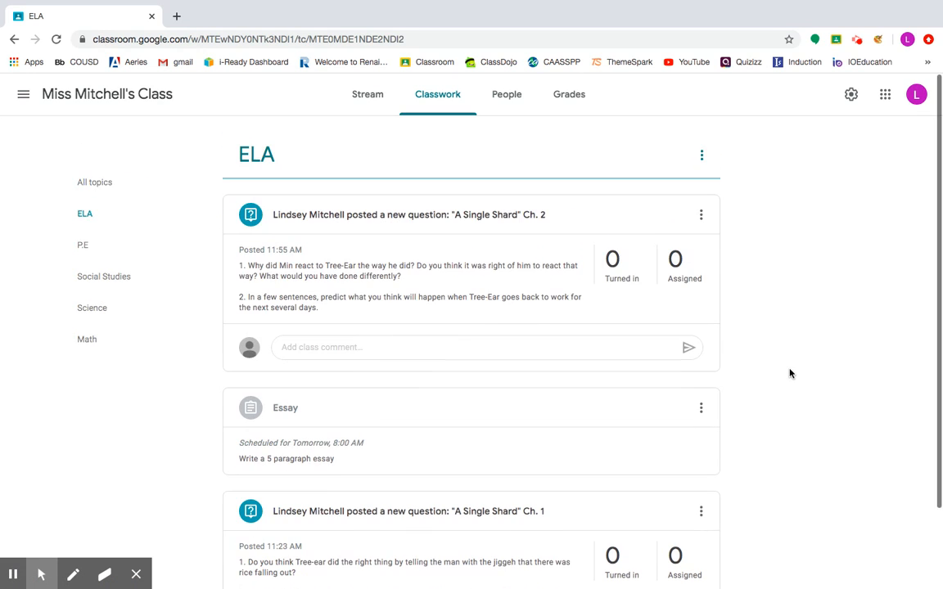
click(95, 245)
click(111, 187)
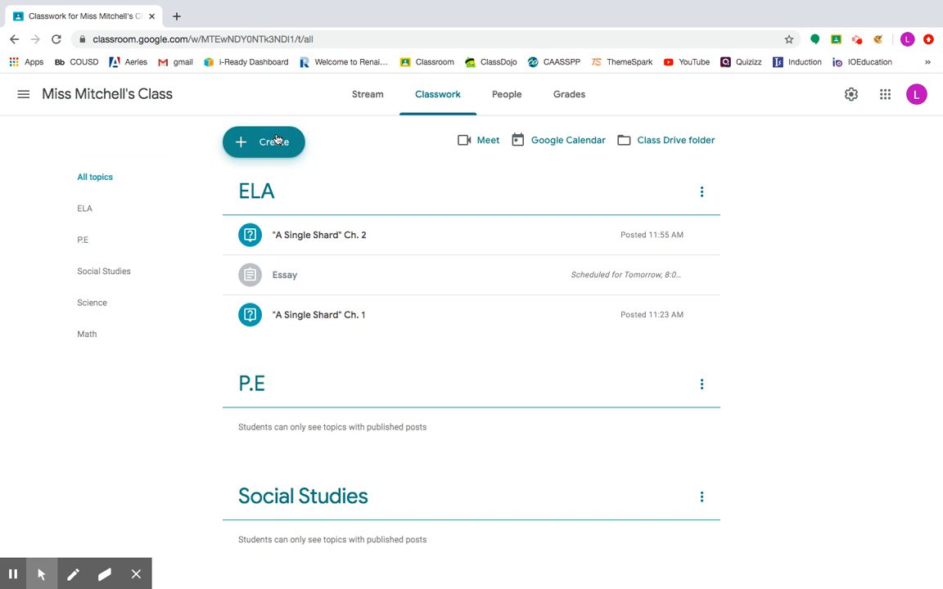
- Create a new material titled "A Single Shard" Ch. 2 Recording
click(278, 144)
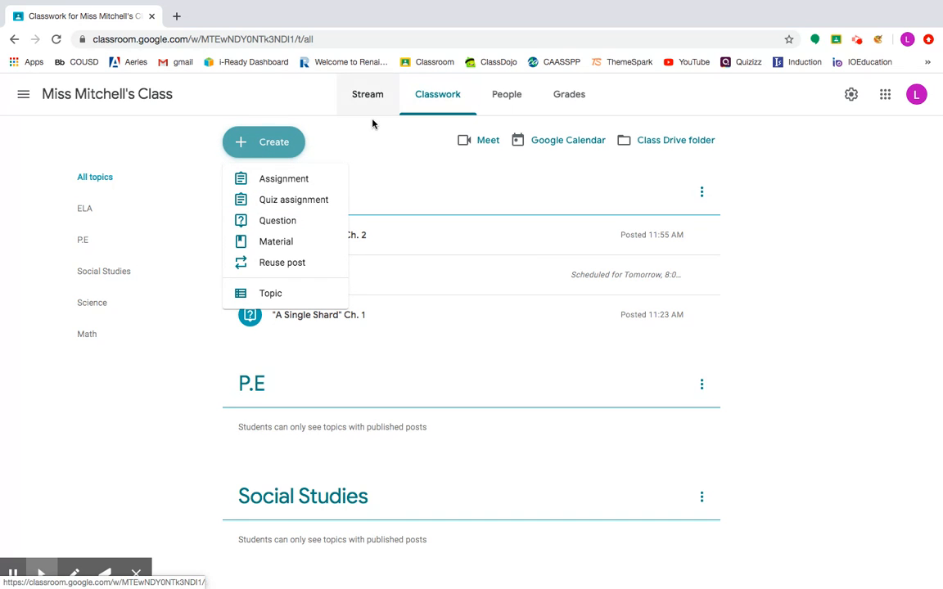
click(288, 242)
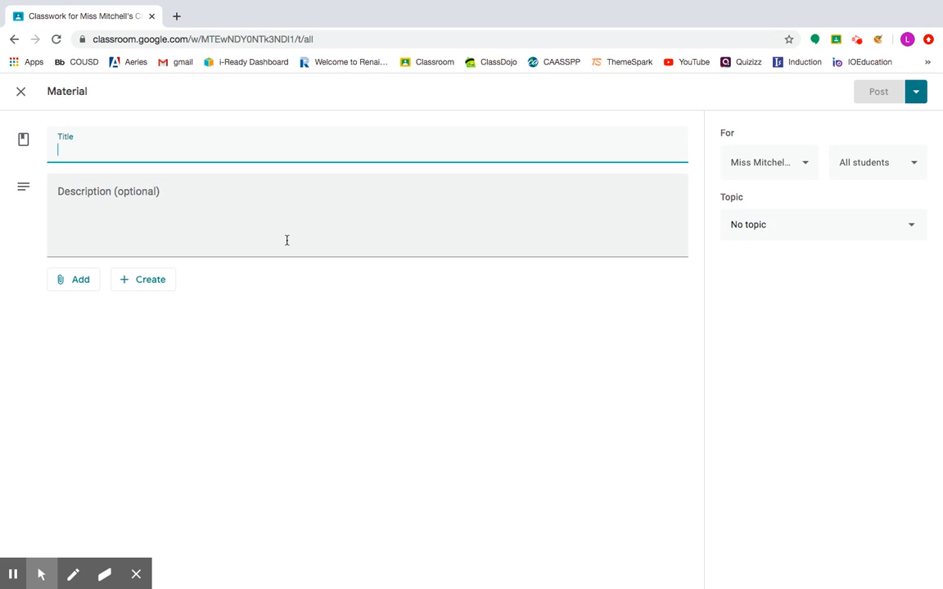
text(A)
key(BackSpace)
text(")
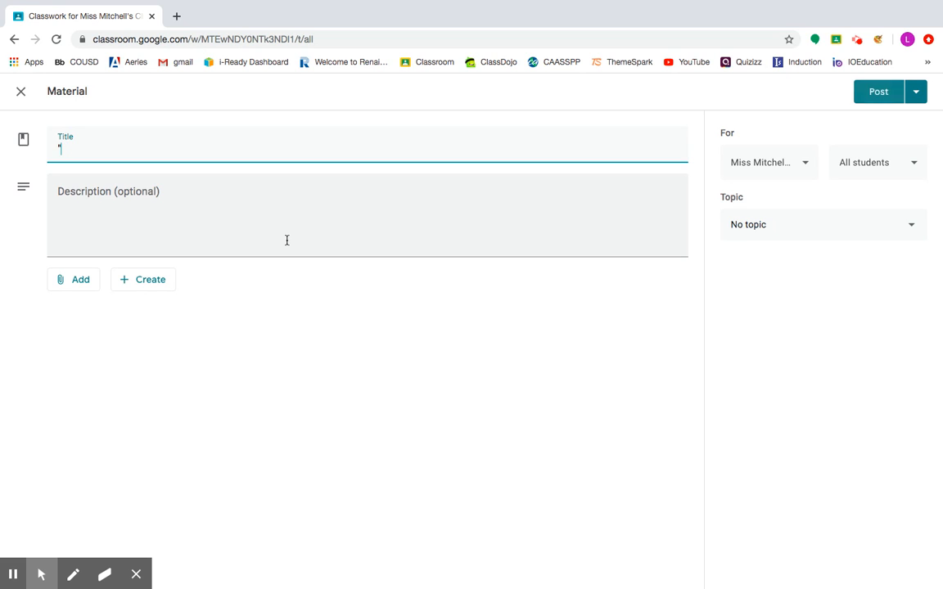
text(A Single Sah)
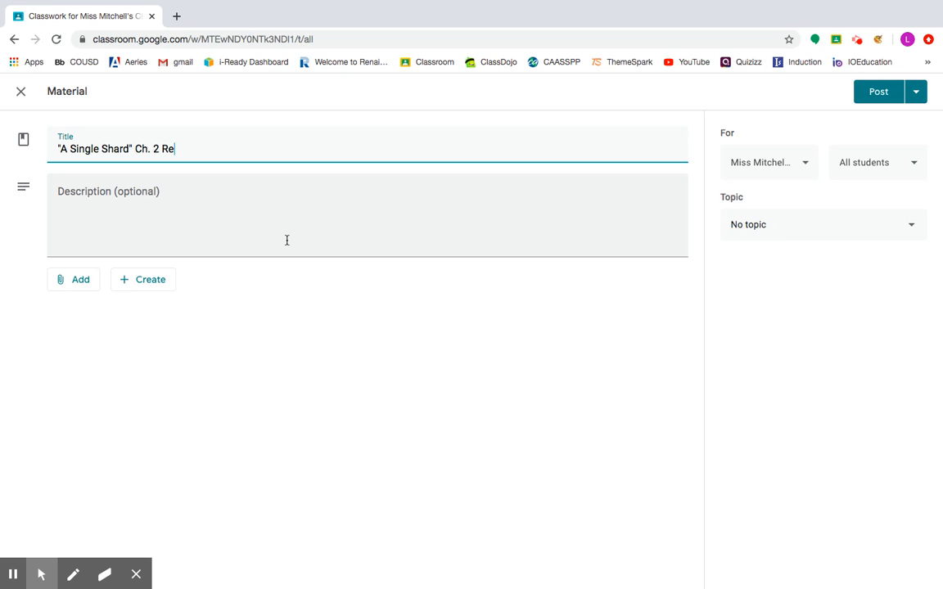
text(ding)
click(213, 215)
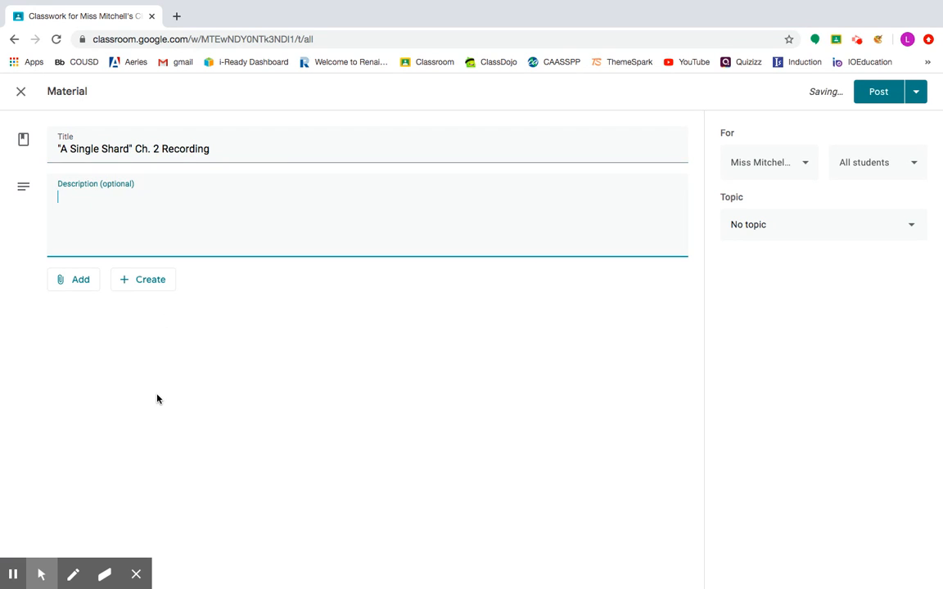
drag(227, 145, 39, 148)
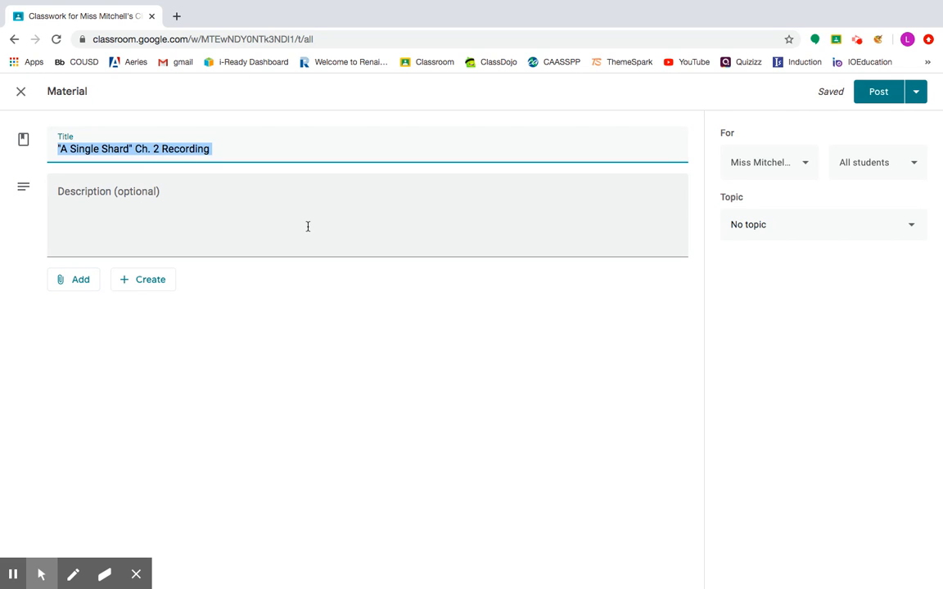
- Attach the Google Drive audio file Ch. 2 PART 1.m4a, found by searching My Drive for "ch. 2"
click(76, 283)
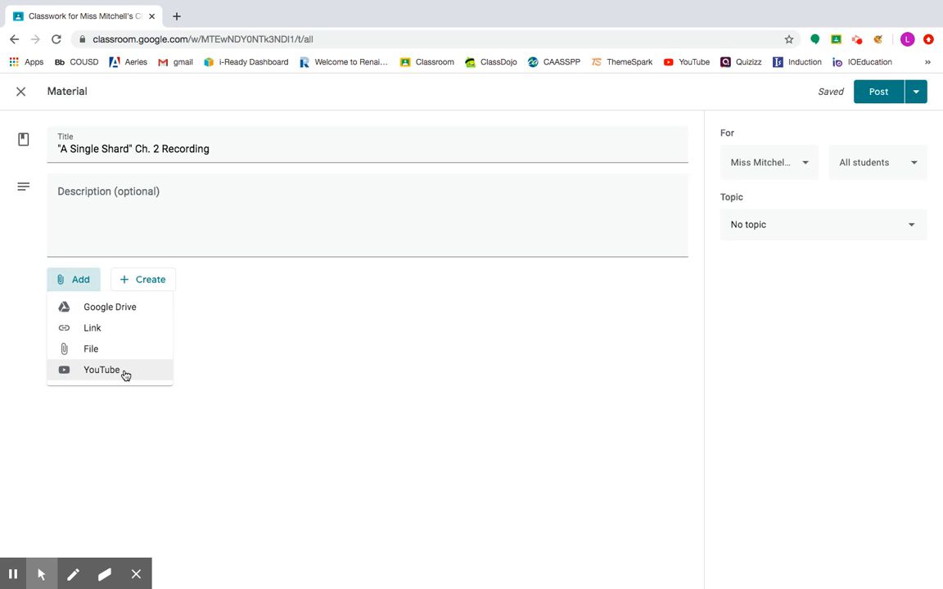
click(131, 309)
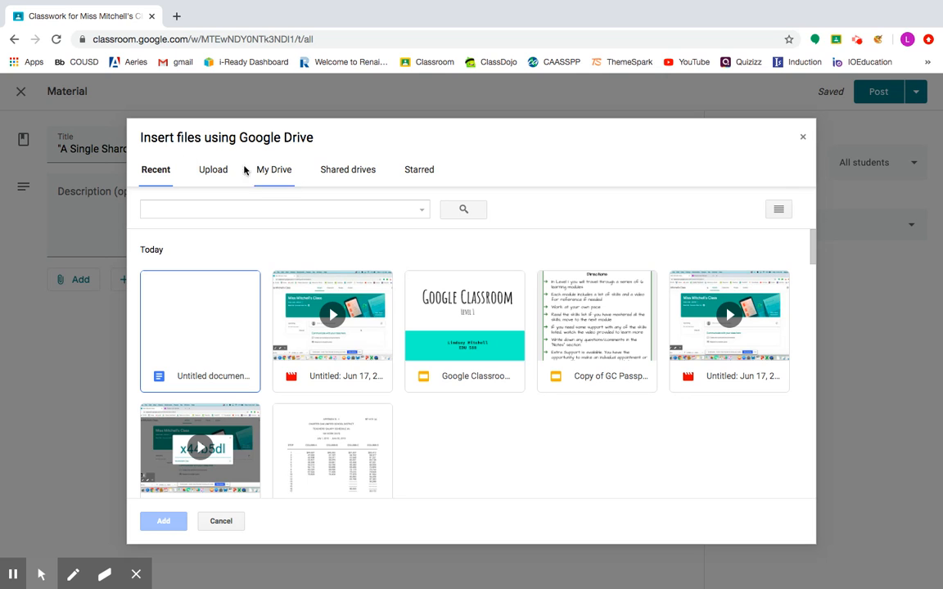
click(274, 171)
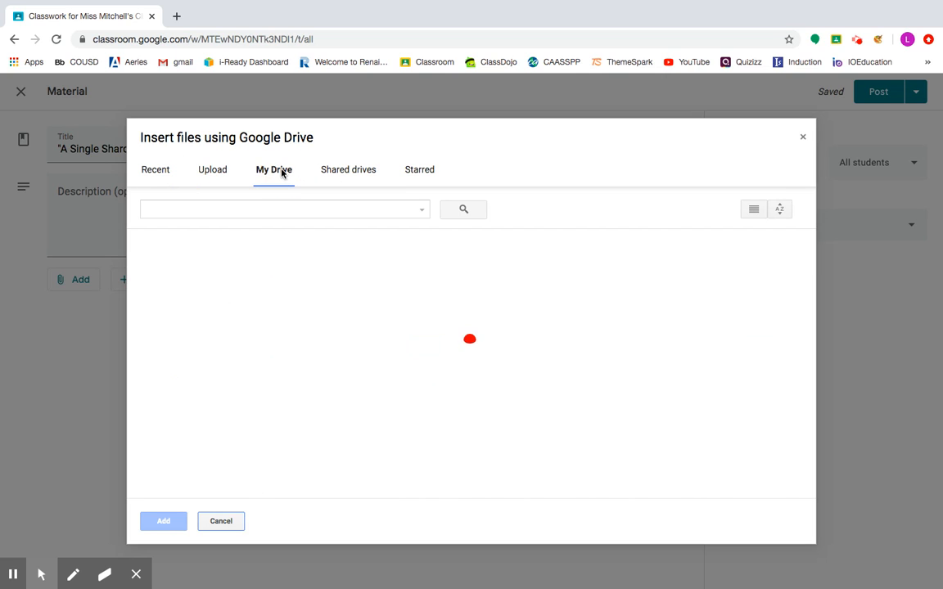
click(322, 212)
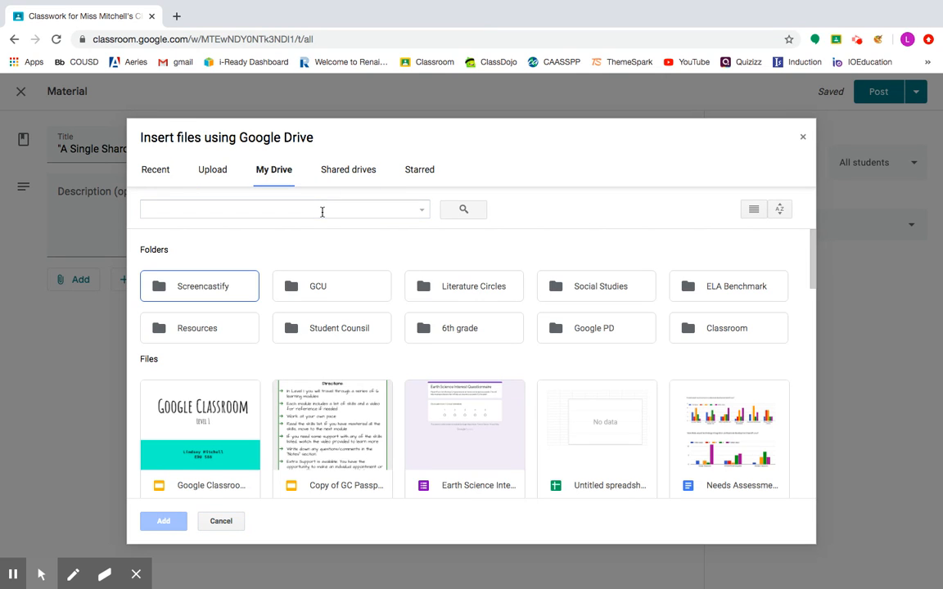
scroll(323, 211, down, 3)
click(323, 211)
text(ch. 2)
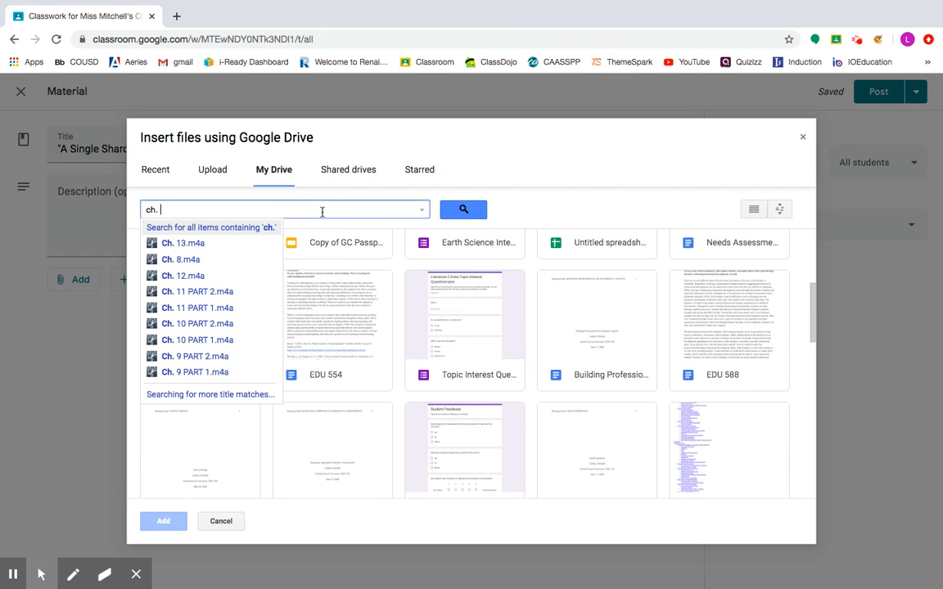
key(Return)
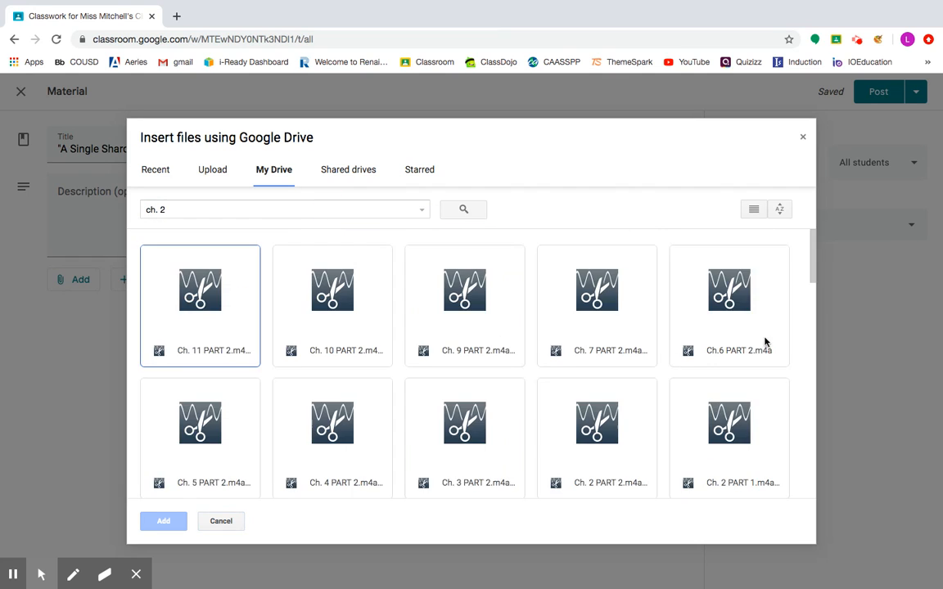
mouse_move(813, 261)
mouse_down()
mouse_move(812, 304)
mouse_move(813, 279)
mouse_up()
click(720, 343)
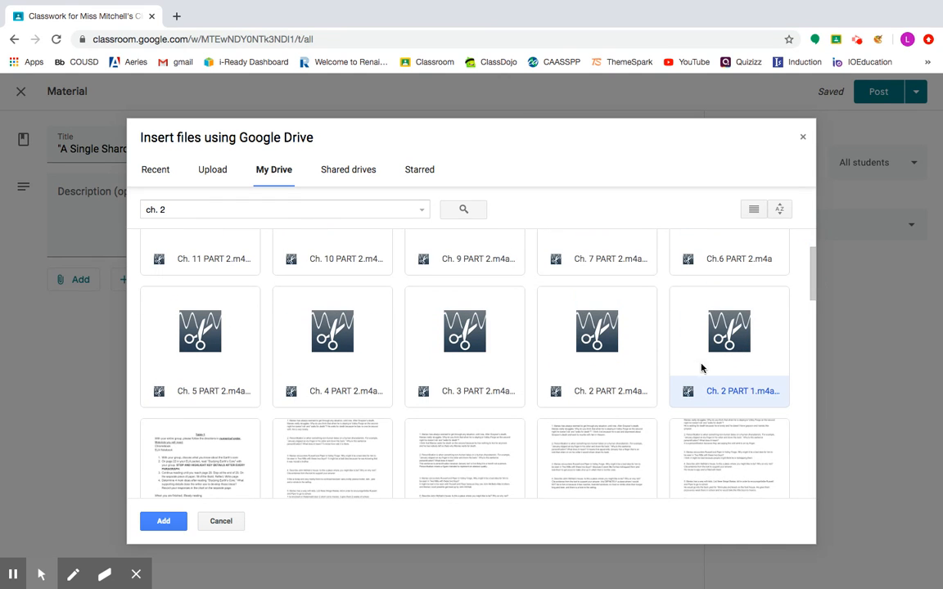
click(182, 522)
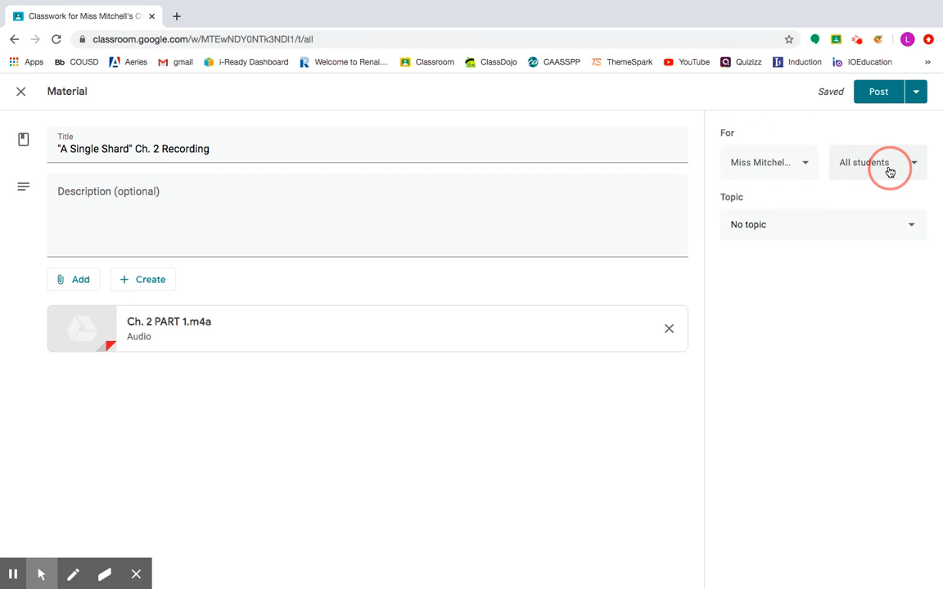
- Put the material under the ELA topic and post it
click(801, 235)
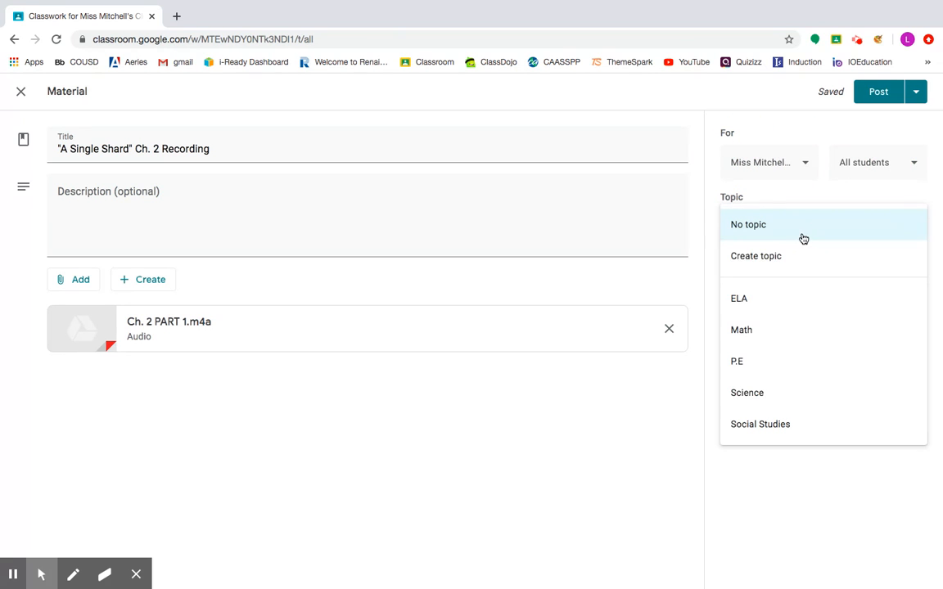
click(773, 303)
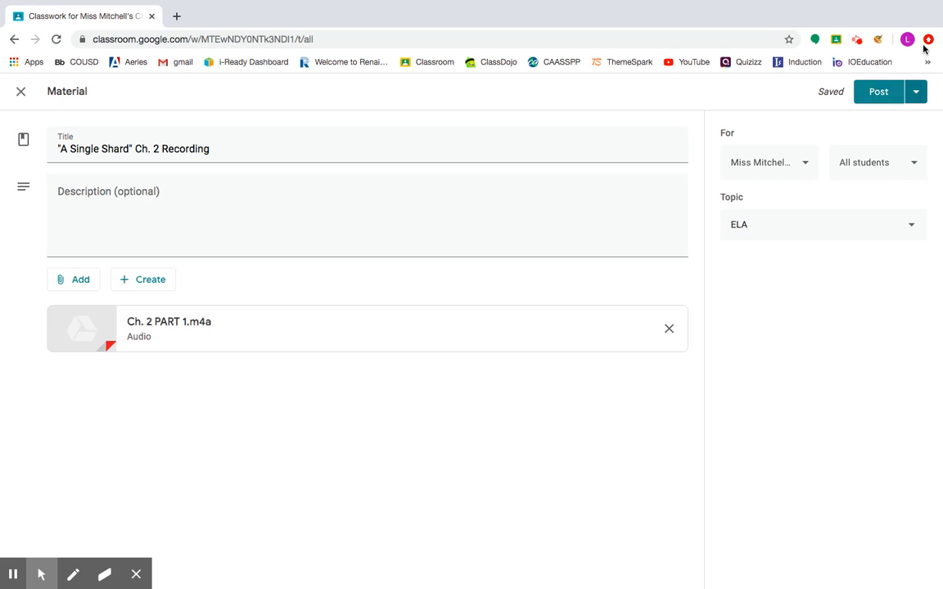
click(878, 99)
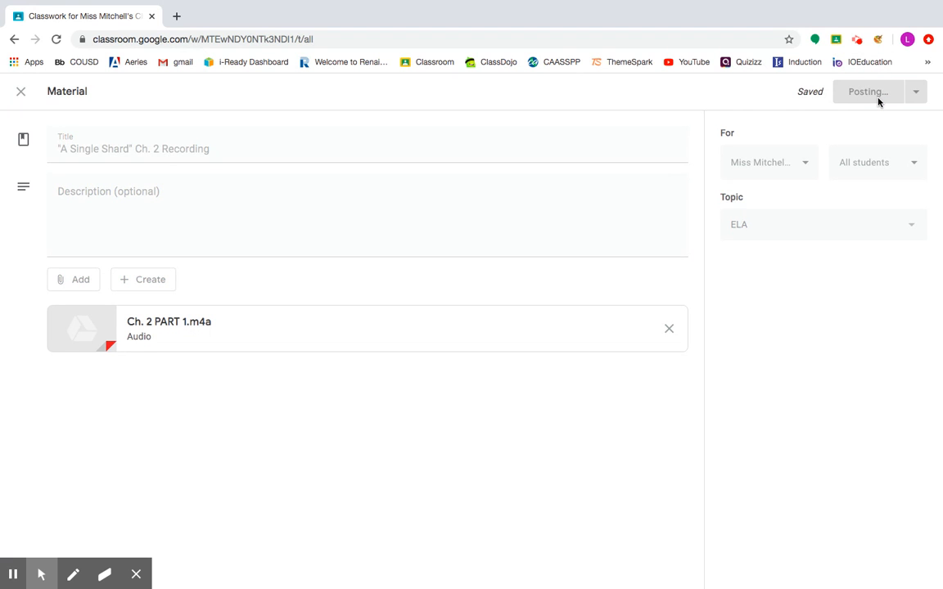